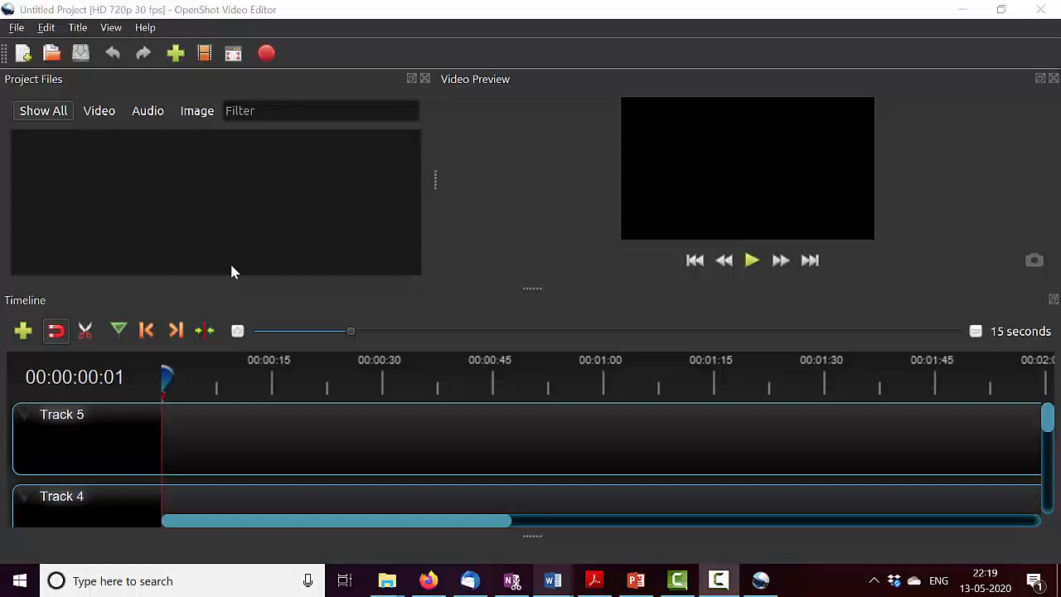
{"action": "left_click", "coordinate": [16, 27]}
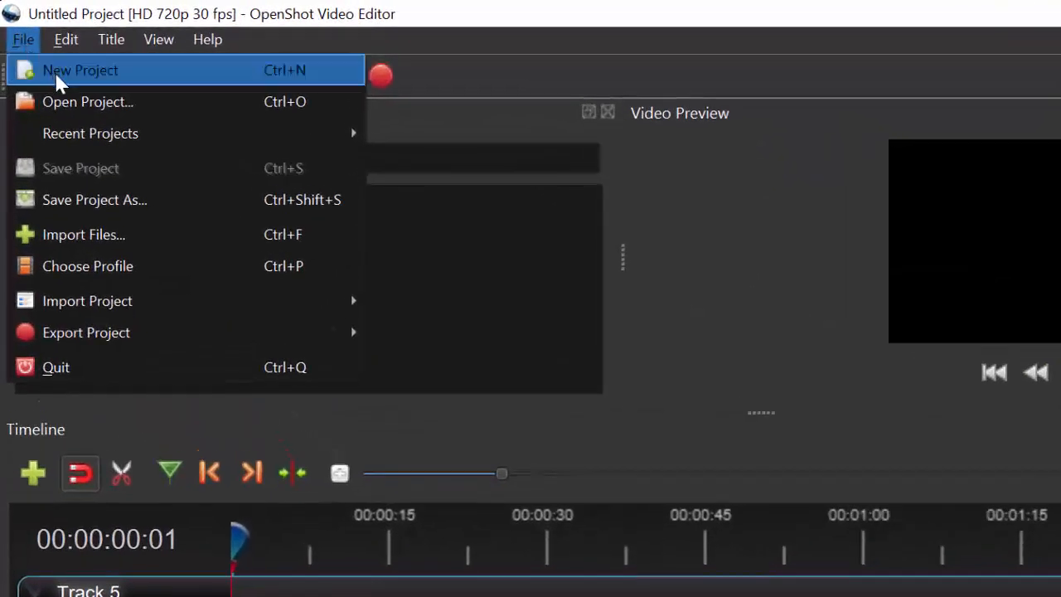
{"action": "left_click", "coordinate": [55, 72]}
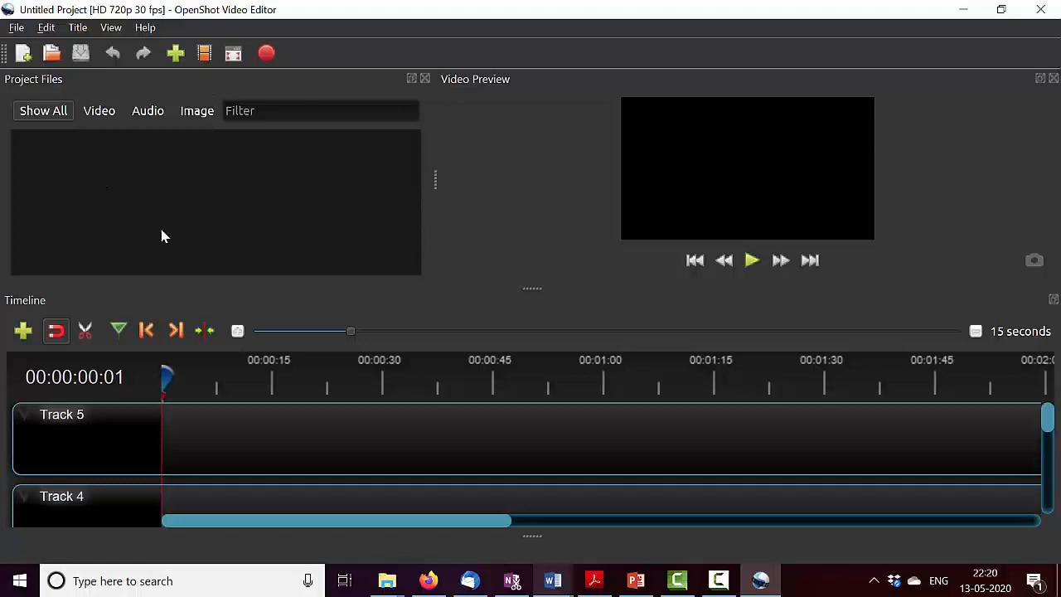
{"action": "left_click", "coordinate": [177, 55]}
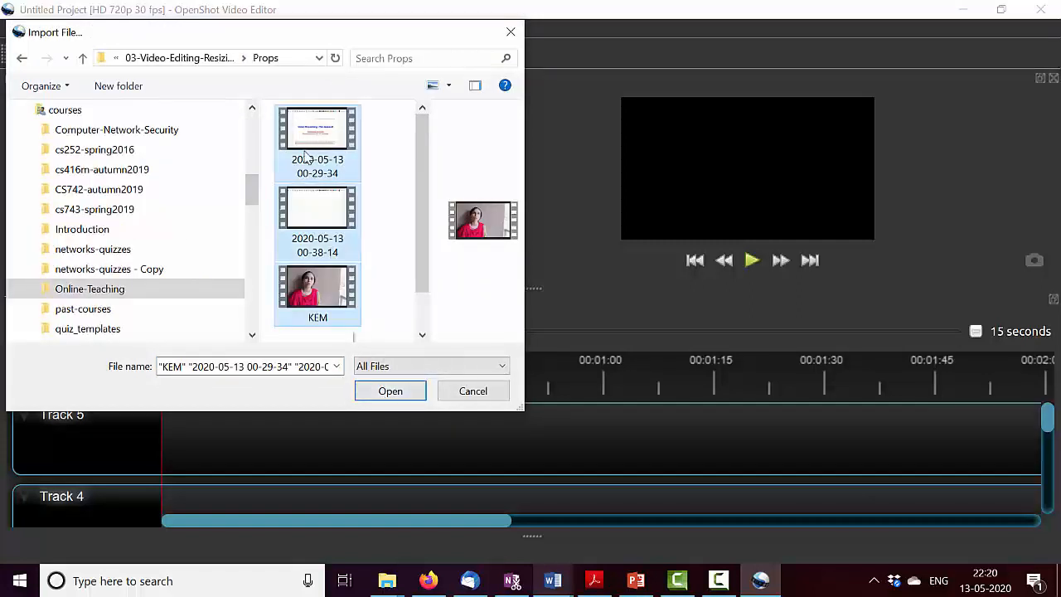
{"action": "left_click", "coordinate": [386, 395]}
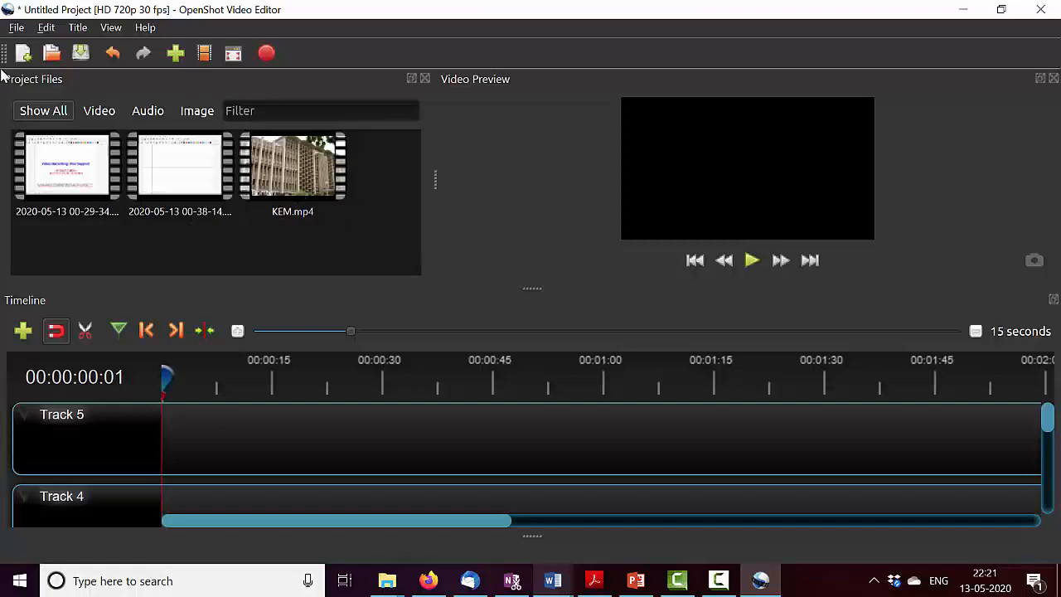
- Save the project in the Documents folder under the name Demo-openshot
{"action": "left_click", "coordinate": [16, 30]}
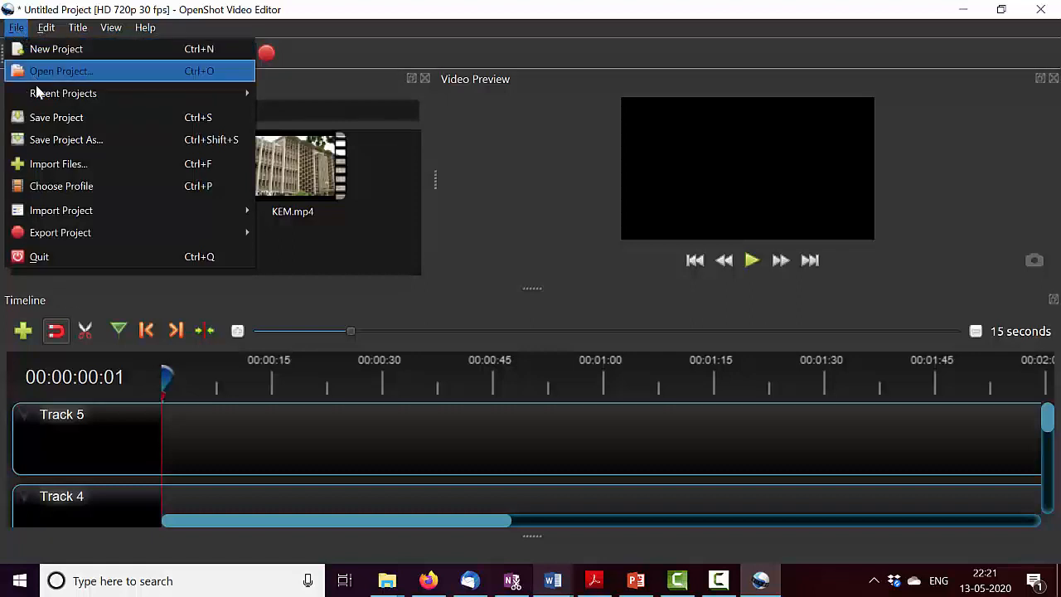
{"action": "left_click", "coordinate": [221, 122]}
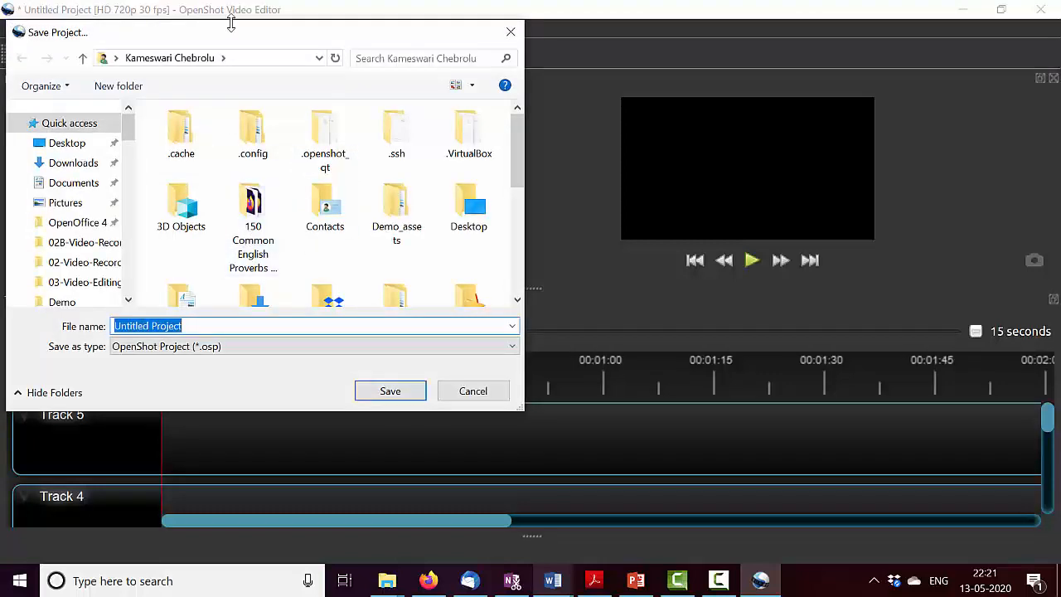
{"action": "left_click", "coordinate": [73, 184]}
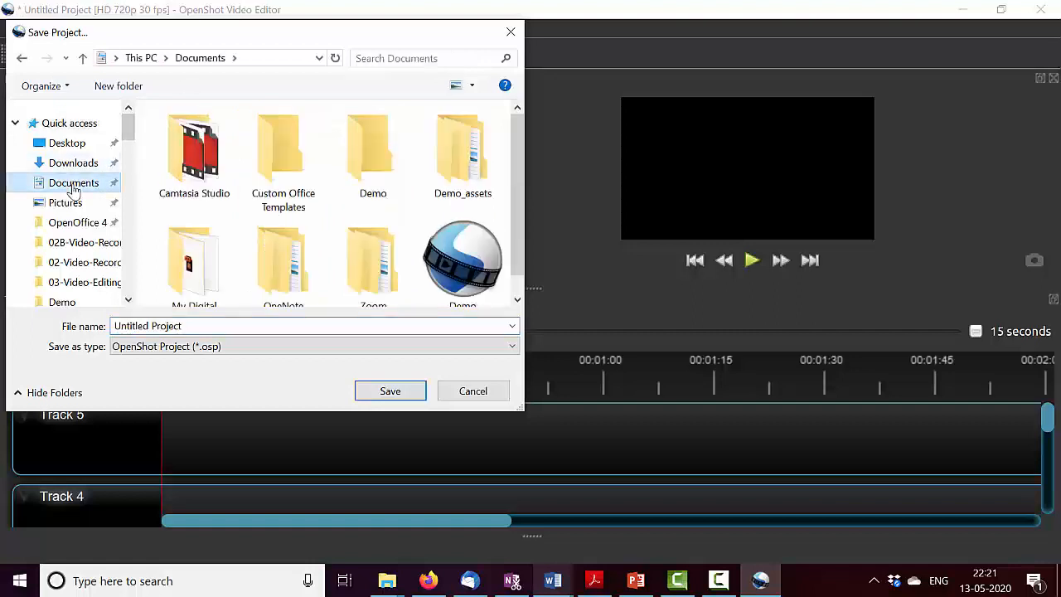
{"action": "left_click", "coordinate": [214, 325]}
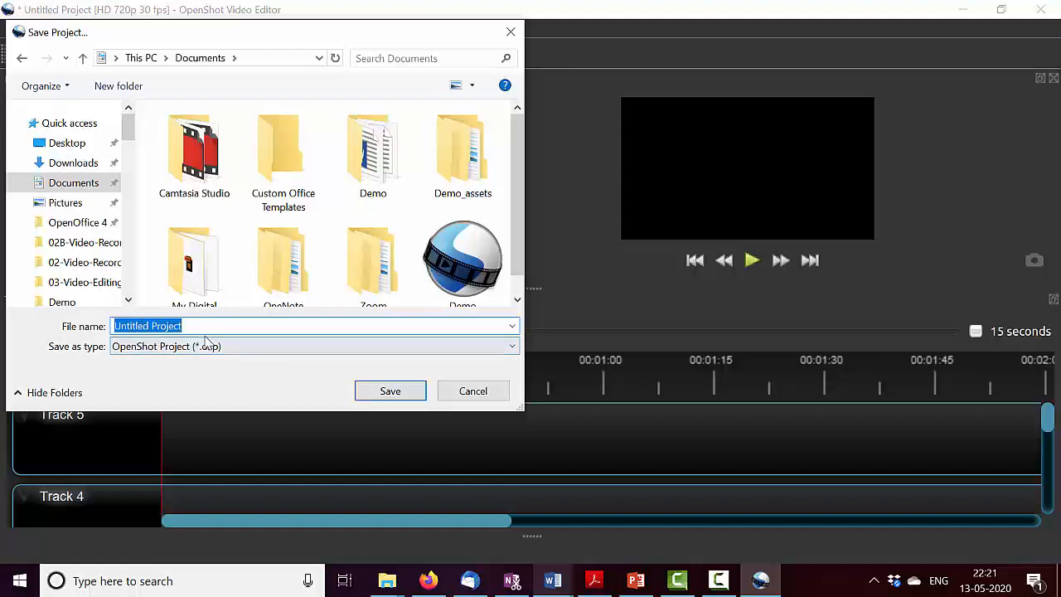
{"action": "type", "text": "Demo"}
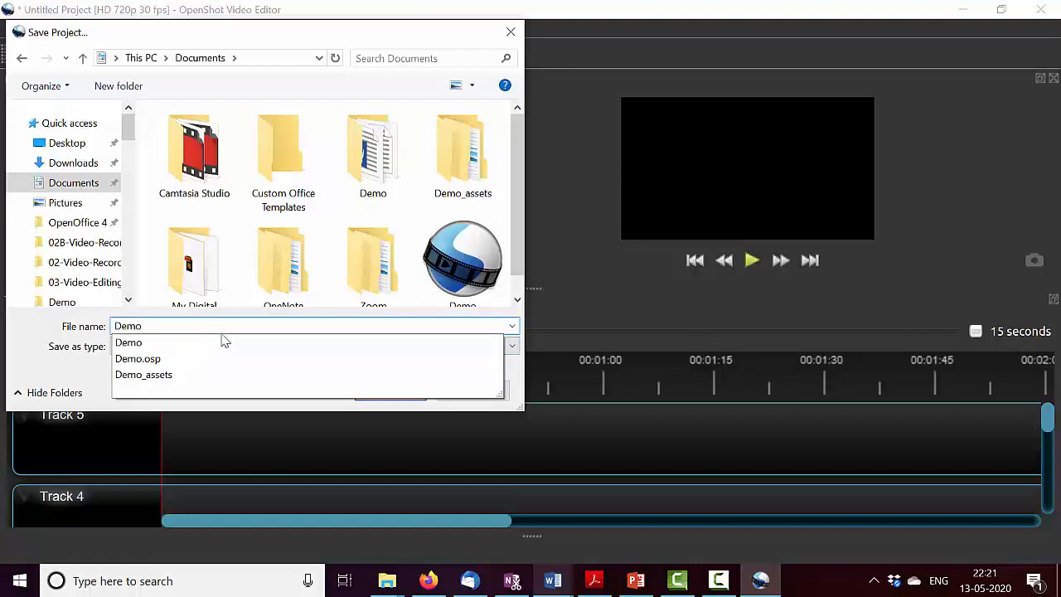
{"action": "type", "text": "-openshot"}
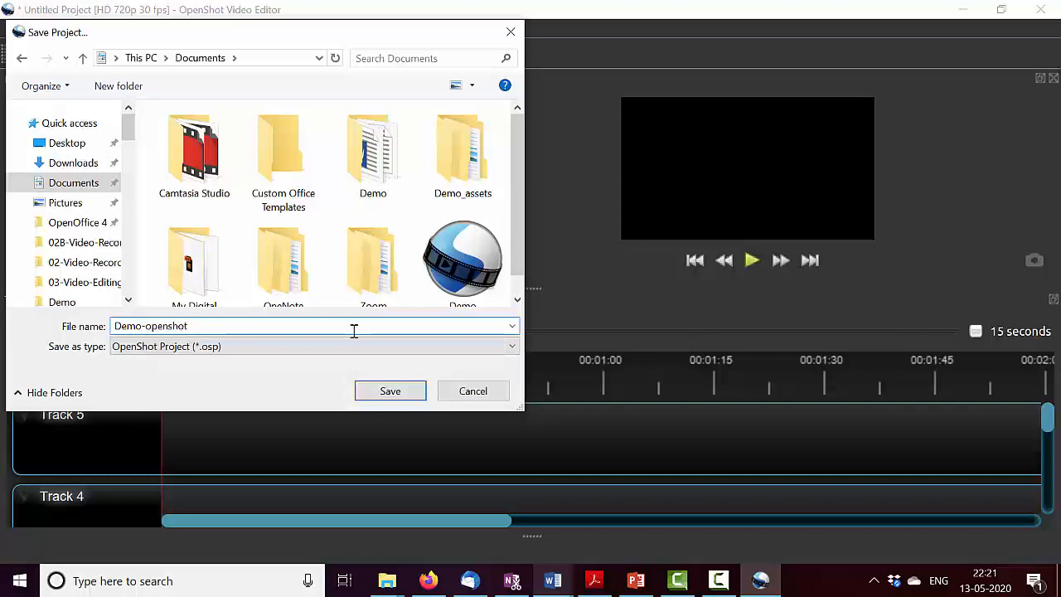
{"action": "left_click", "coordinate": [391, 391]}
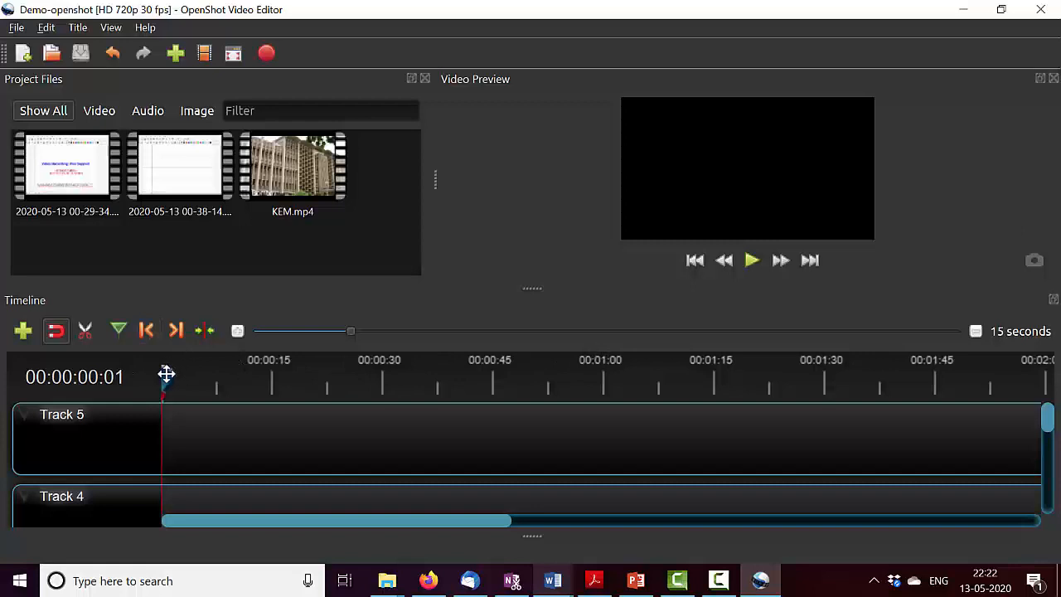
- Remove Track 5, Track 4 and Track 3 from the timeline, keeping only Track 2 and Track 1
{"action": "left_click_drag", "start_coordinate": [166, 374], "coordinate": [83, 387]}
{"action": "left_click_drag", "start_coordinate": [1049, 416], "coordinate": [1054, 492]}
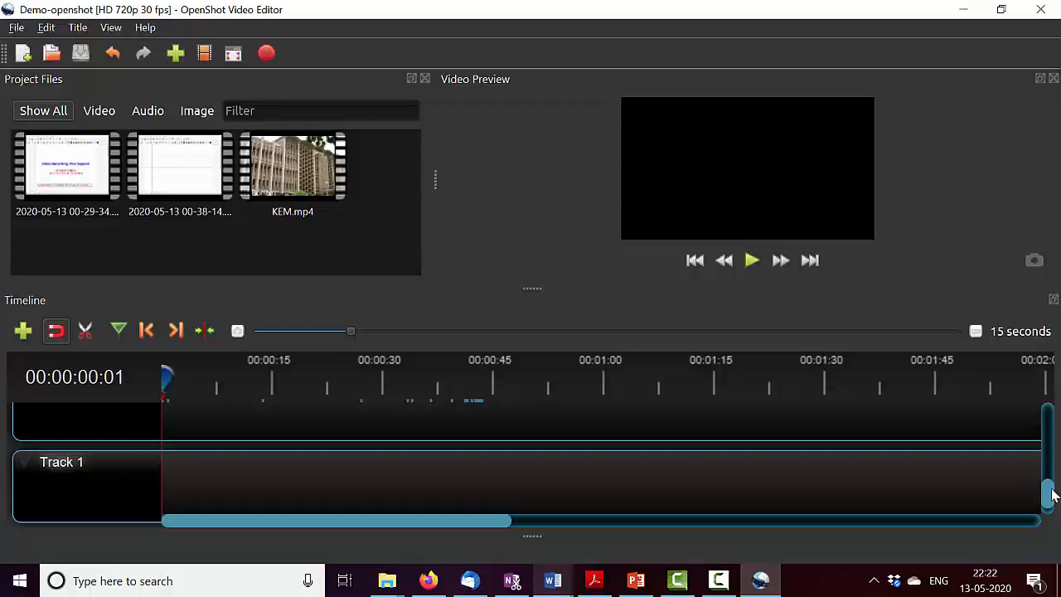
{"action": "left_click_drag", "start_coordinate": [1051, 492], "coordinate": [1057, 406]}
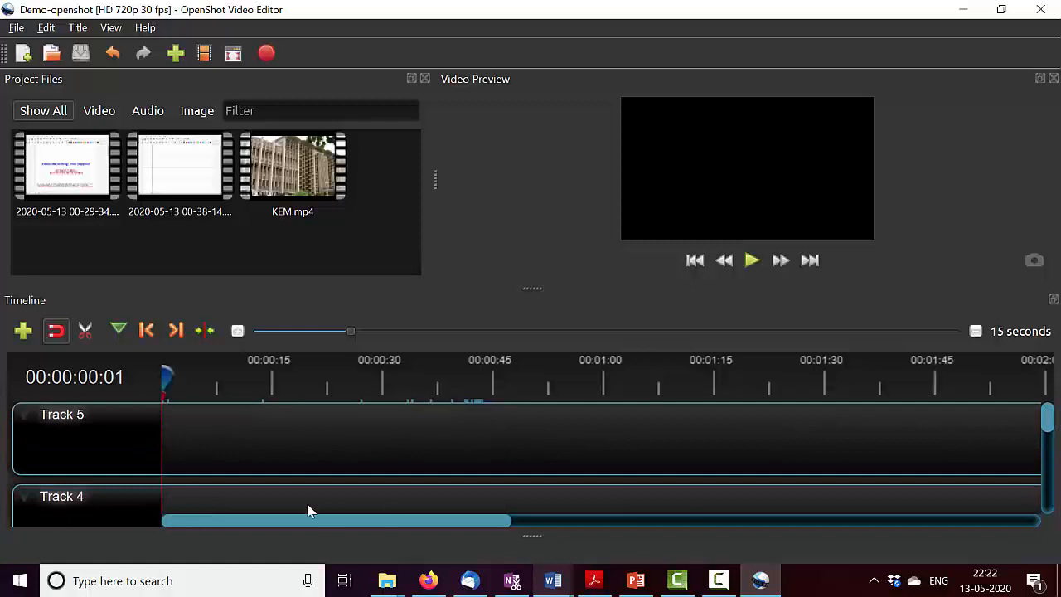
{"action": "right_click", "coordinate": [65, 427]}
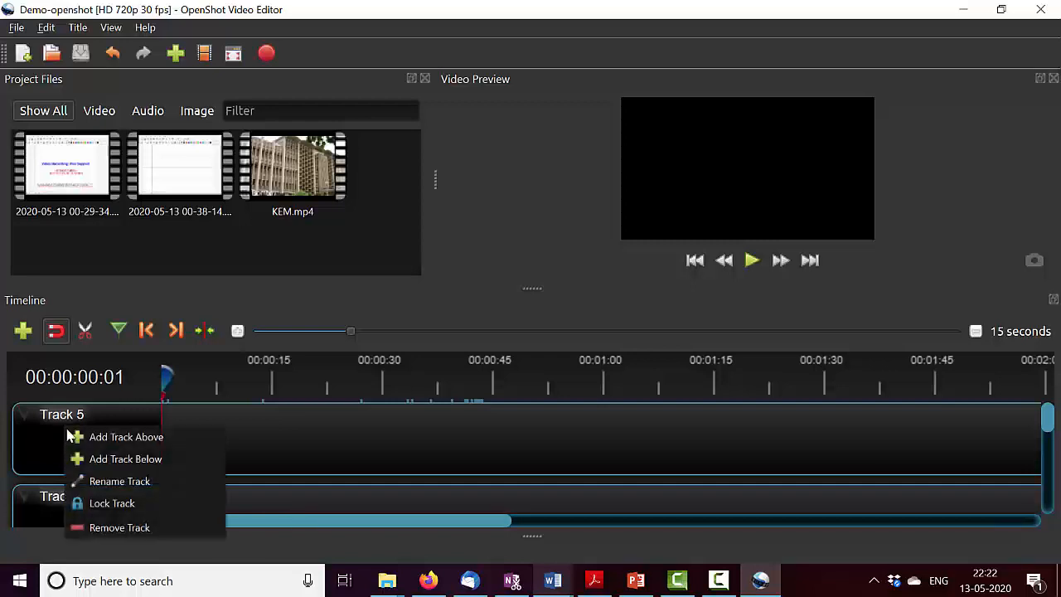
{"action": "left_click", "coordinate": [103, 528]}
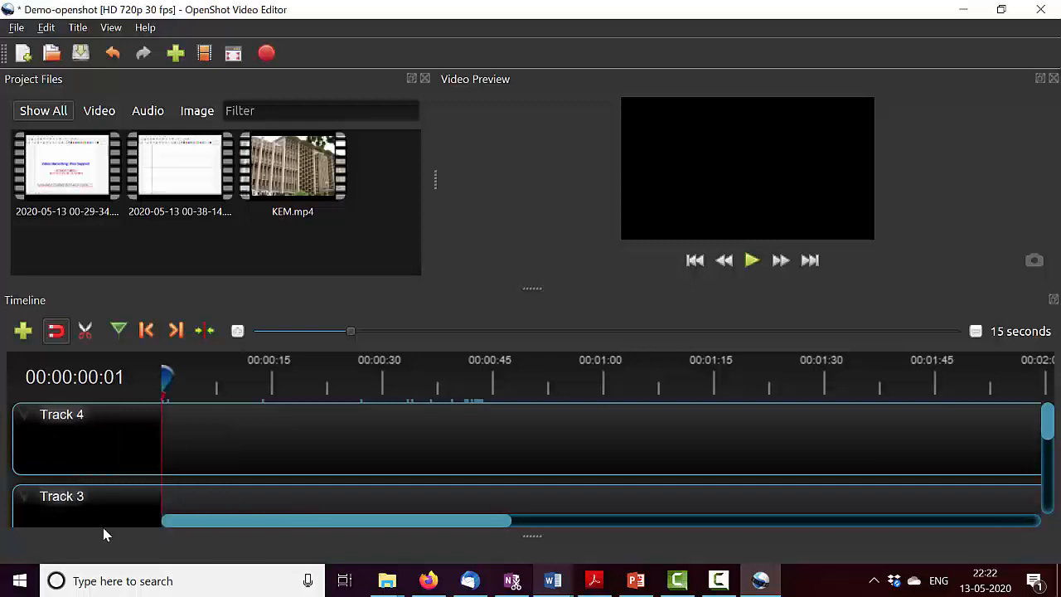
{"action": "right_click", "coordinate": [86, 441]}
{"action": "left_click", "coordinate": [141, 544]}
{"action": "right_click", "coordinate": [100, 442]}
{"action": "left_click", "coordinate": [162, 541]}
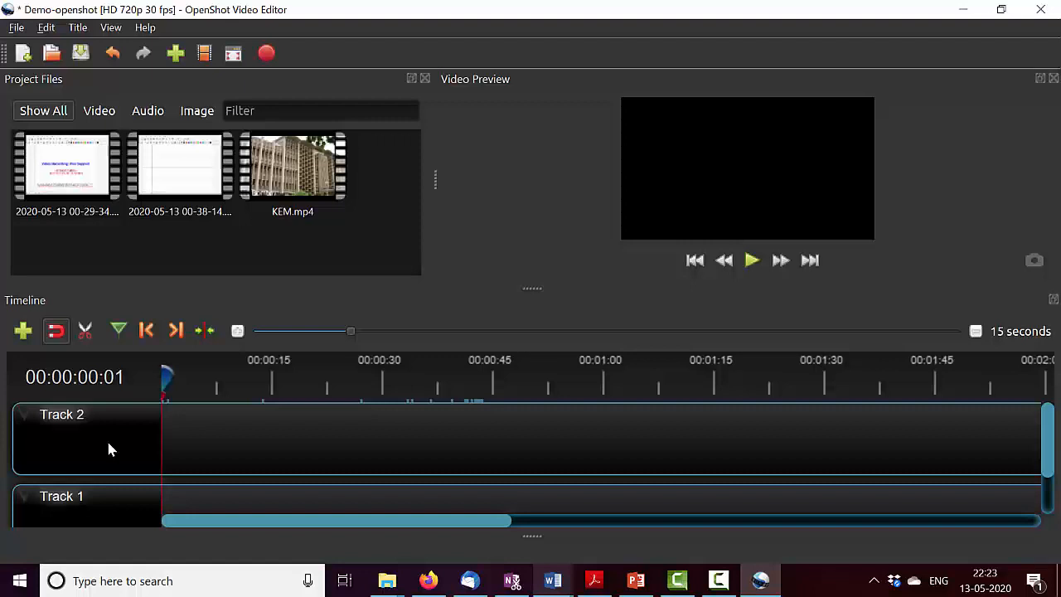
{"action": "left_click", "coordinate": [62, 184]}
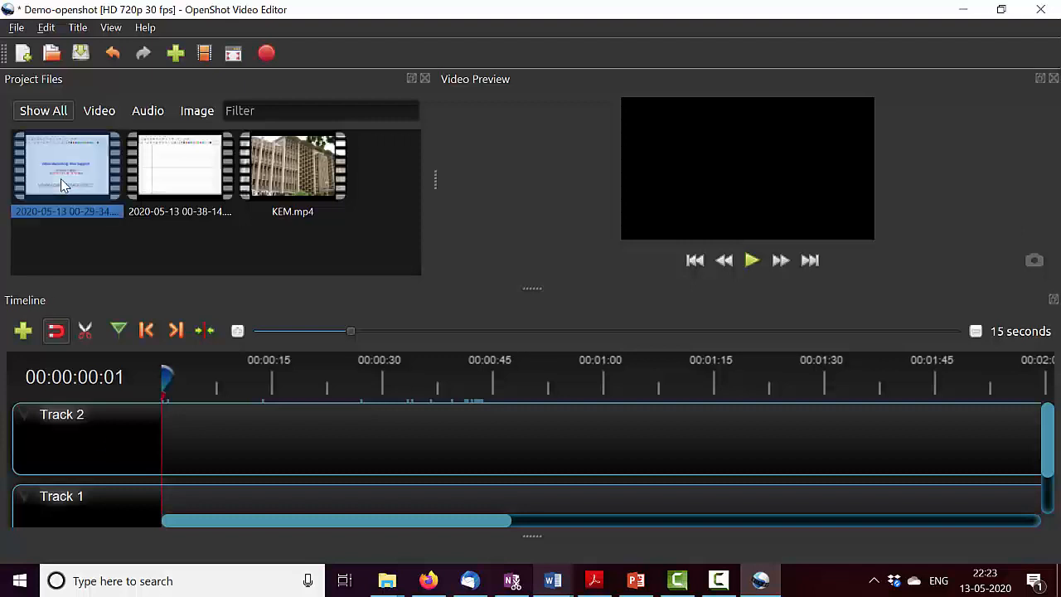
{"action": "right_click", "coordinate": [62, 184]}
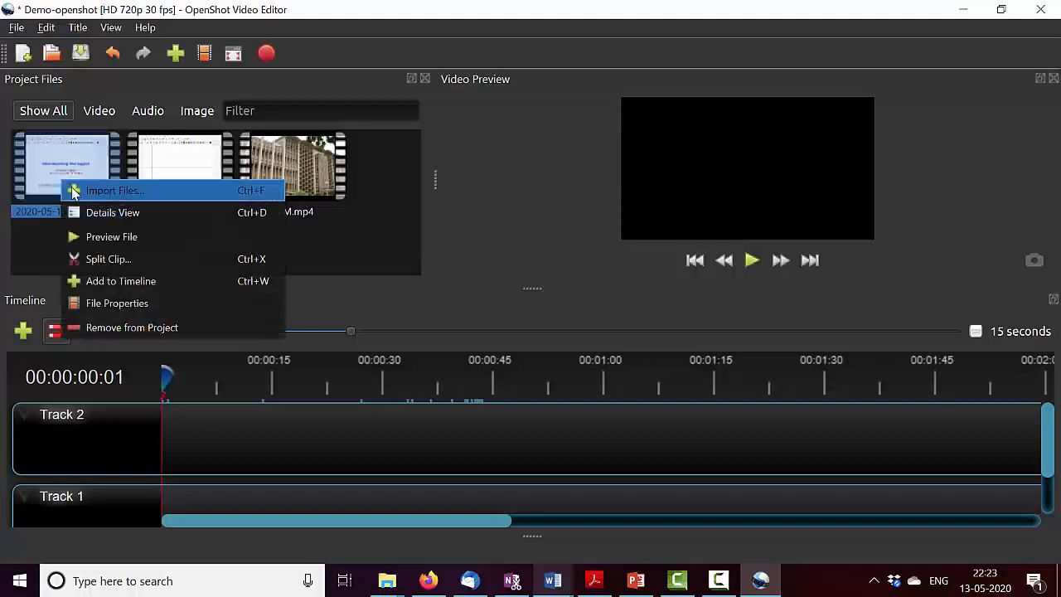
{"action": "left_click", "coordinate": [116, 284]}
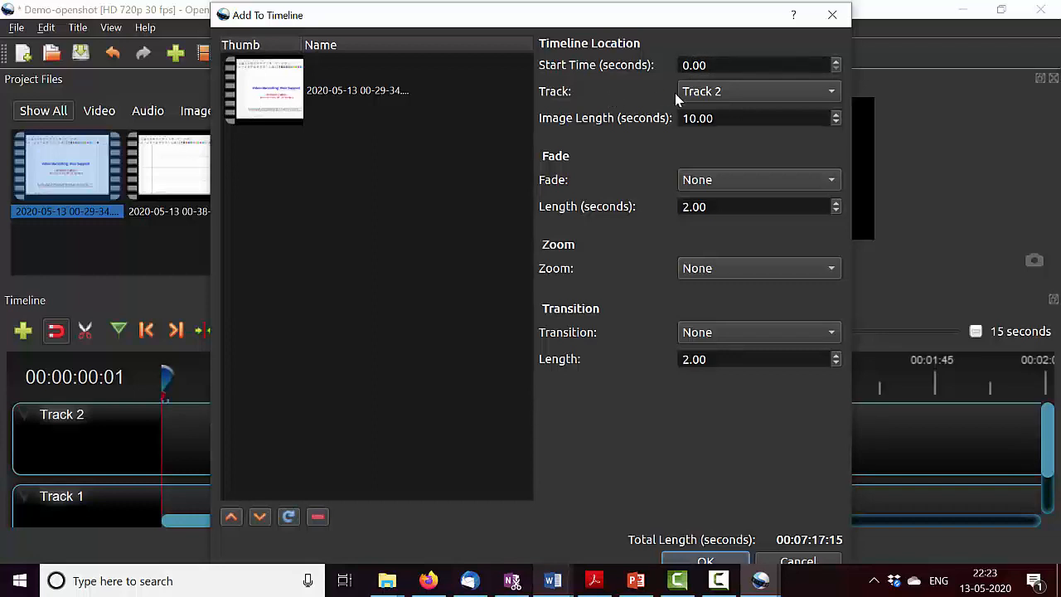
{"action": "left_click", "coordinate": [701, 98]}
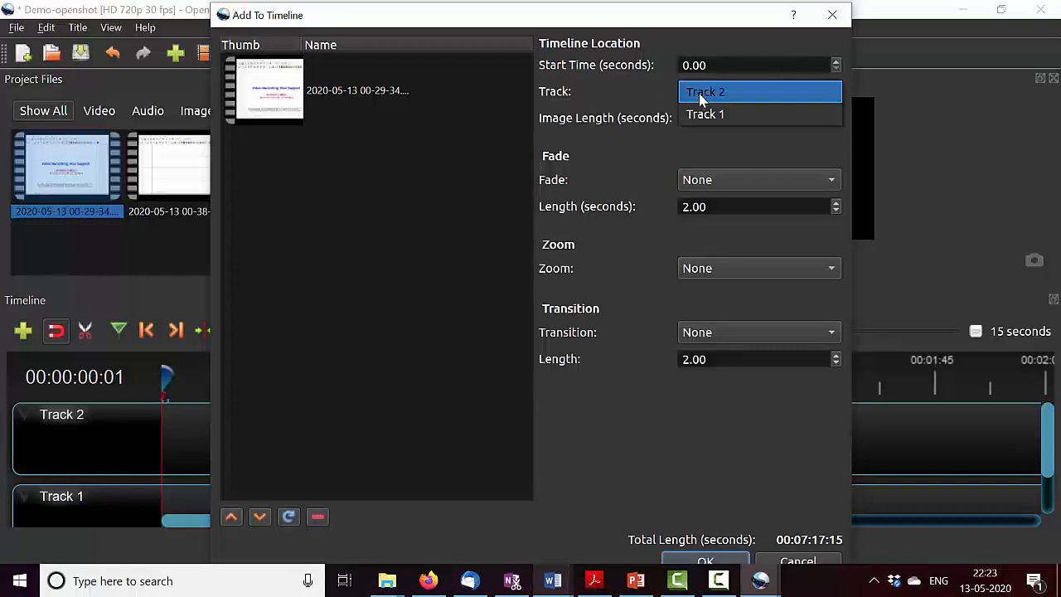
{"action": "left_click", "coordinate": [704, 113]}
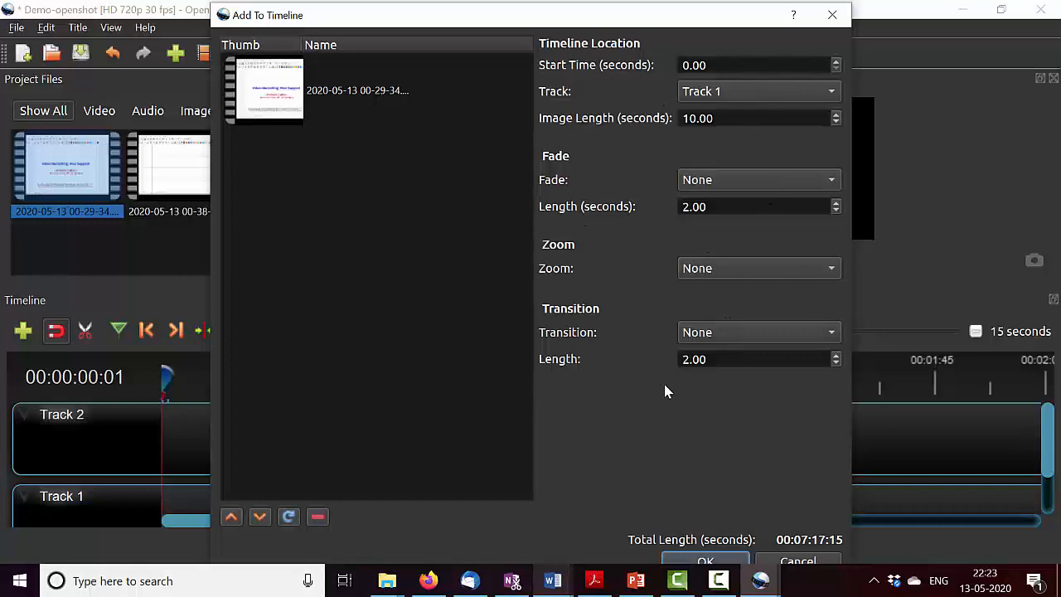
{"action": "left_click", "coordinate": [680, 564]}
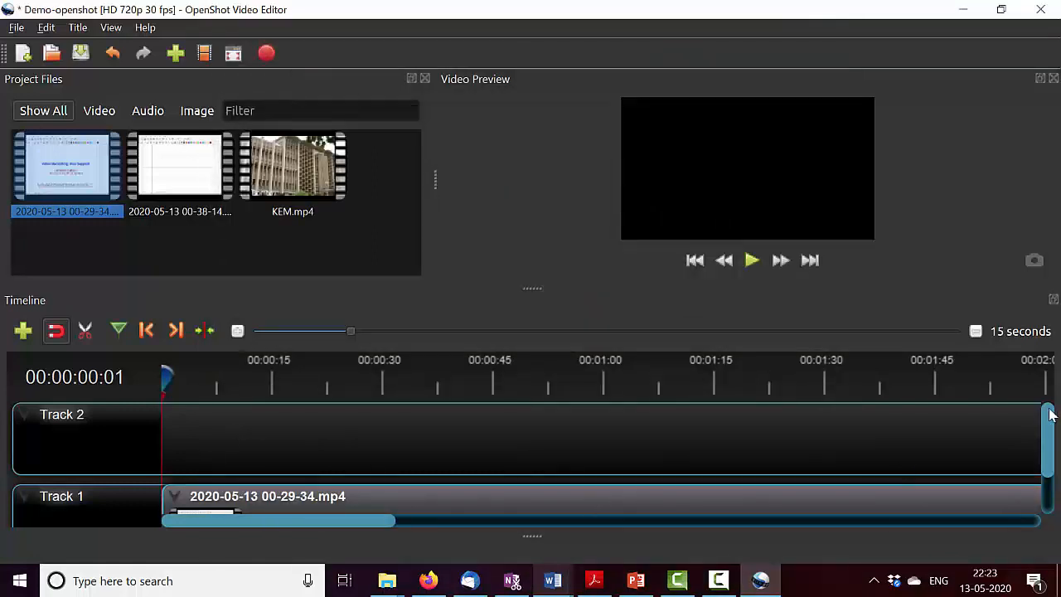
- Set the timeline scale to 60 seconds so the whole clip on Track 1 fits in view
{"action": "left_click_drag", "start_coordinate": [1052, 429], "coordinate": [1052, 479]}
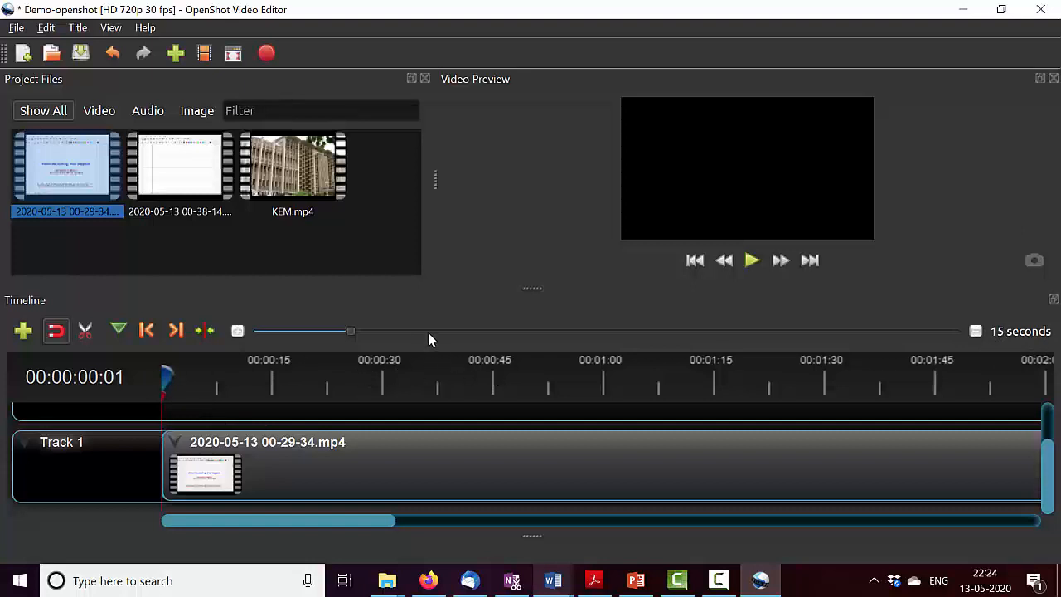
{"action": "scroll", "coordinate": [428, 340], "scroll_direction": "up", "scroll_amount": 1}
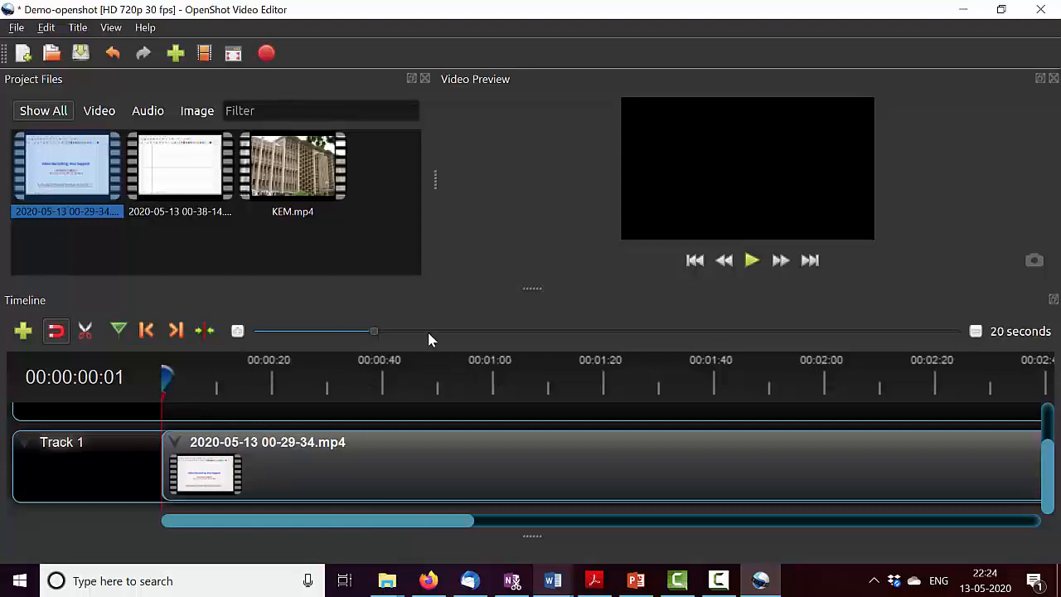
{"action": "scroll", "coordinate": [450, 331], "scroll_direction": "up", "scroll_amount": 1}
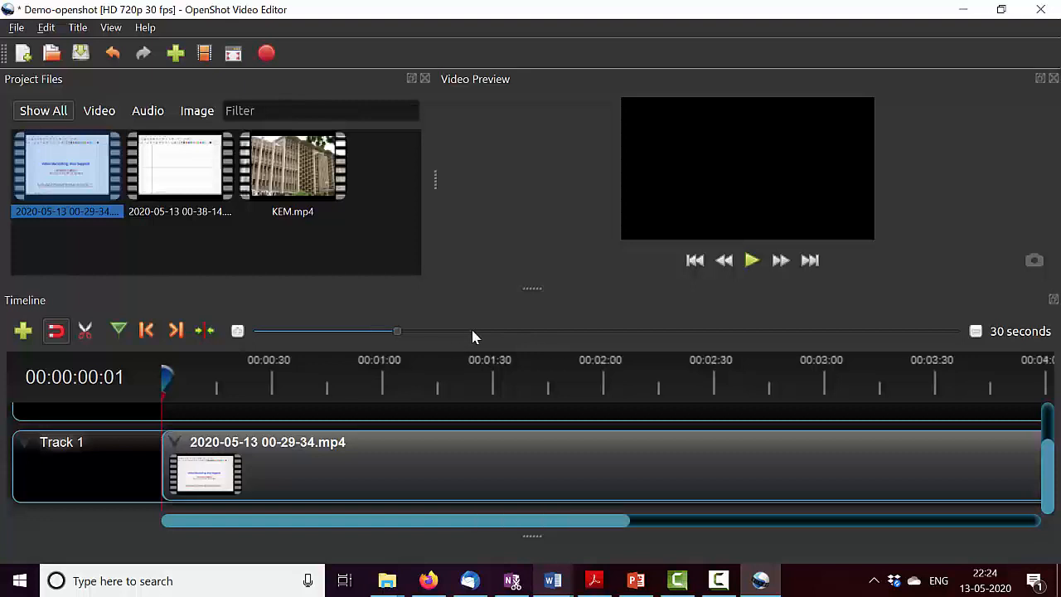
{"action": "scroll", "coordinate": [480, 331], "scroll_direction": "up", "scroll_amount": 1}
{"action": "scroll", "coordinate": [500, 336], "scroll_direction": "up", "scroll_amount": 1}
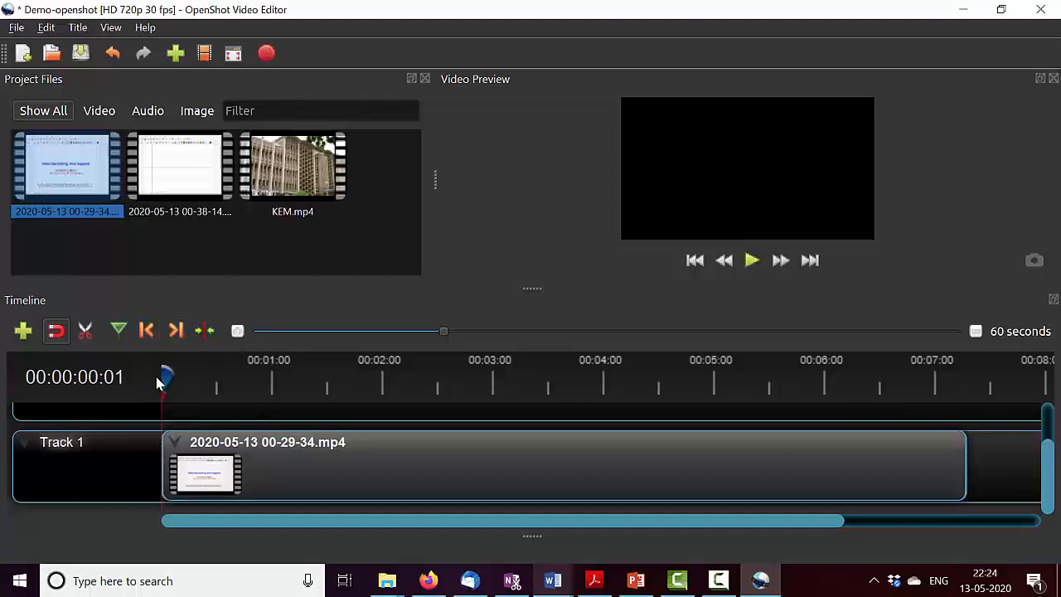
- Play the Track 1 clip from the beginning in the preview, pausing and resuming it, and stop after about 10 seconds
{"action": "left_click_drag", "start_coordinate": [165, 375], "coordinate": [142, 390]}
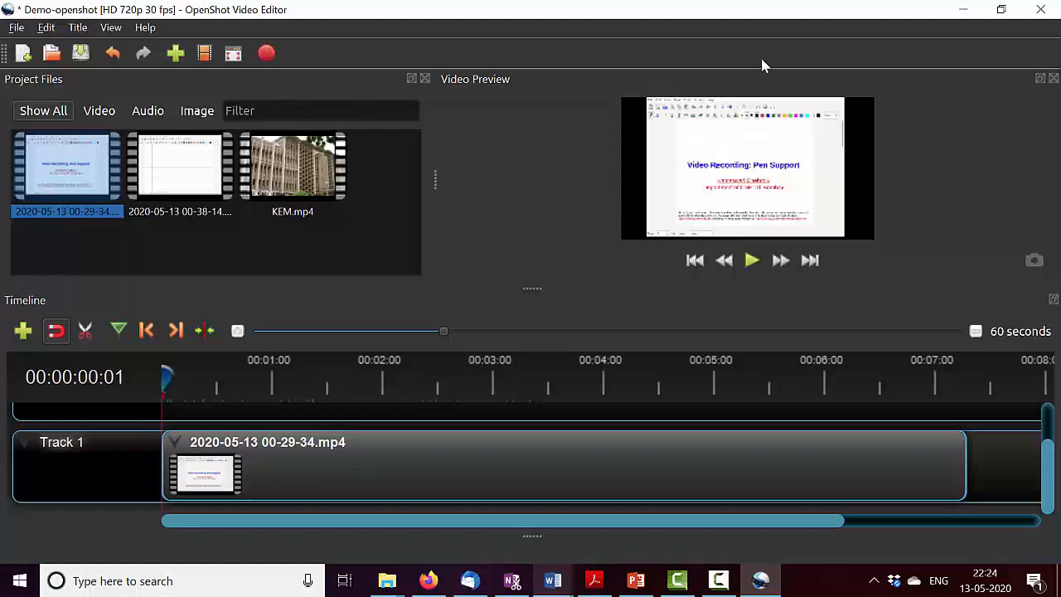
{"action": "left_click", "coordinate": [753, 262]}
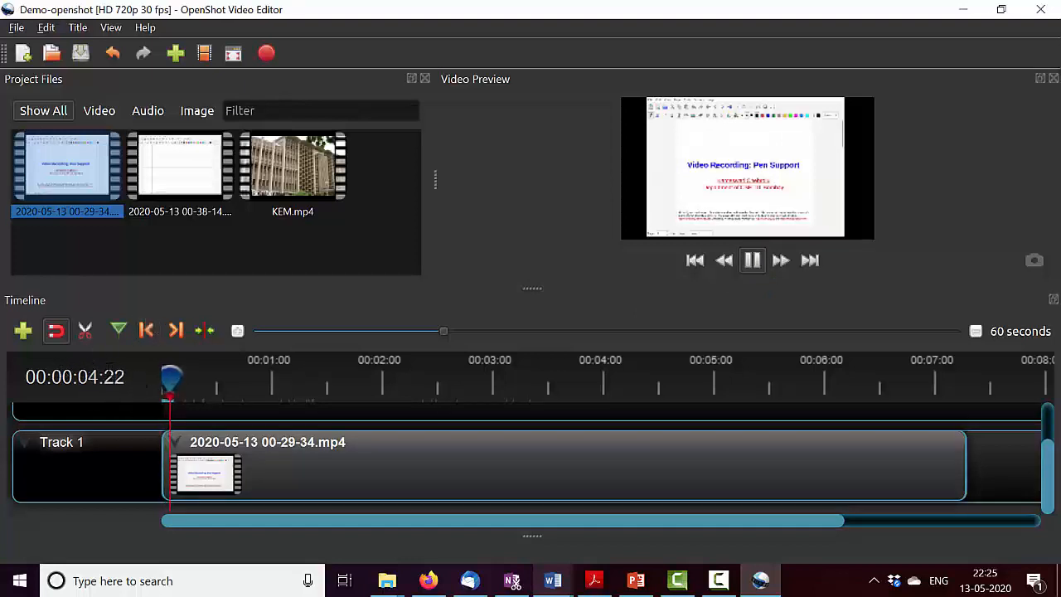
{"action": "key", "text": "space"}
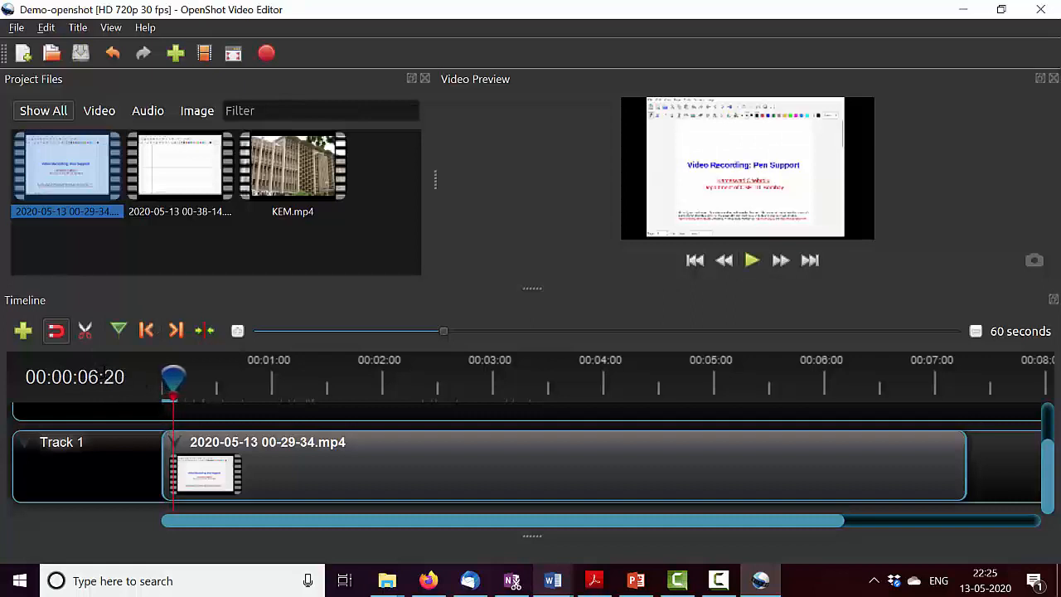
{"action": "left_click", "coordinate": [751, 261]}
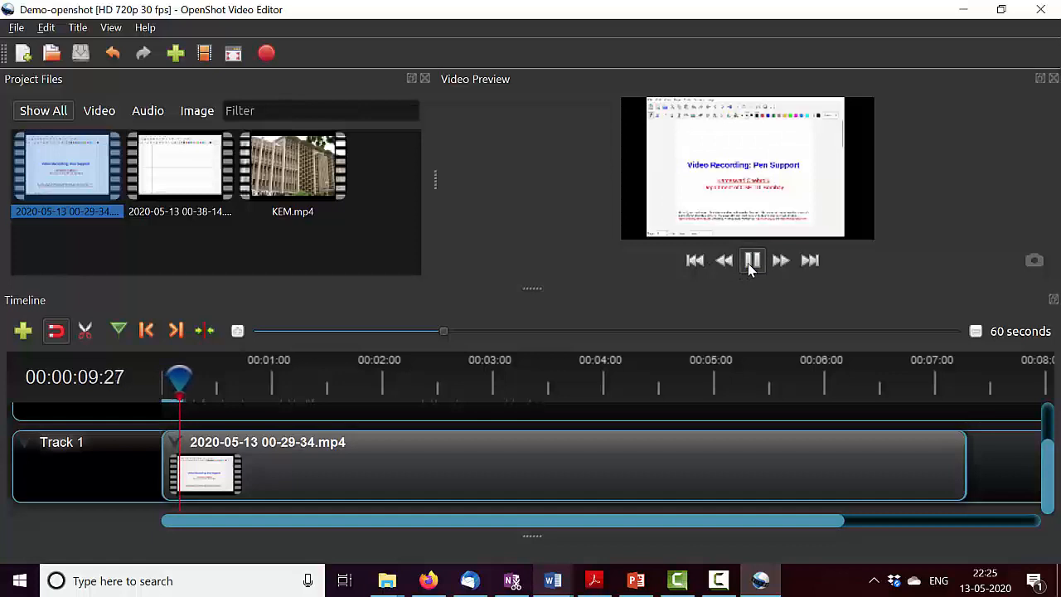
{"action": "left_click", "coordinate": [749, 265]}
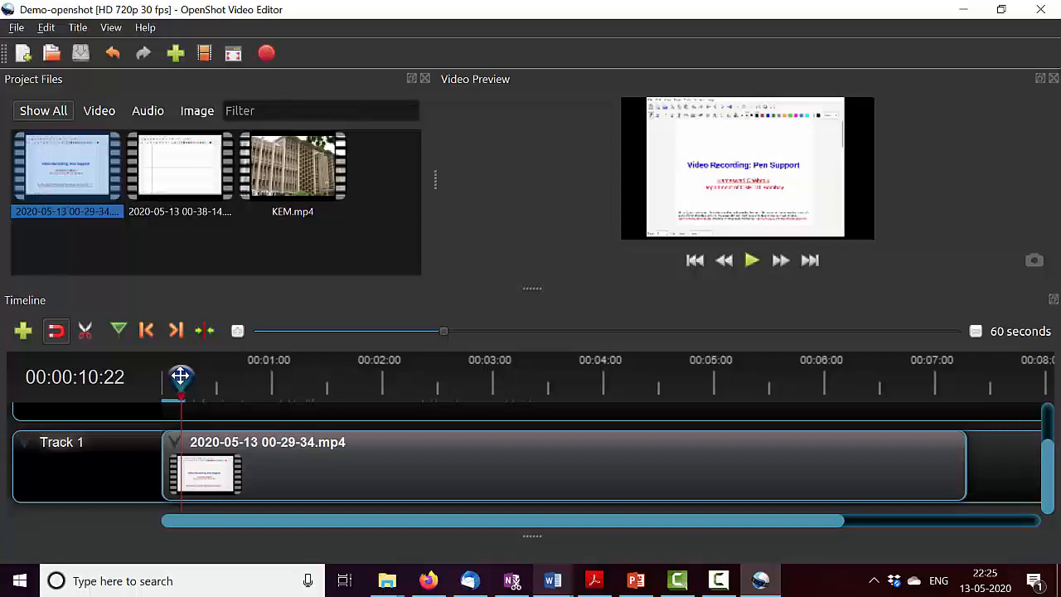
{"action": "left_click_drag", "start_coordinate": [180, 377], "coordinate": [968, 398]}
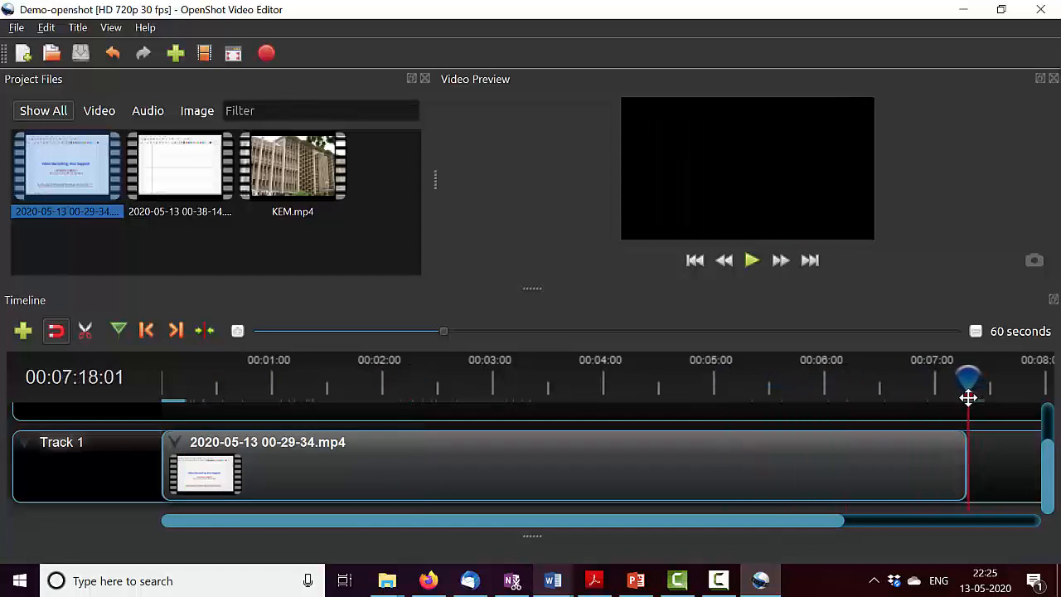
{"action": "left_click", "coordinate": [177, 164]}
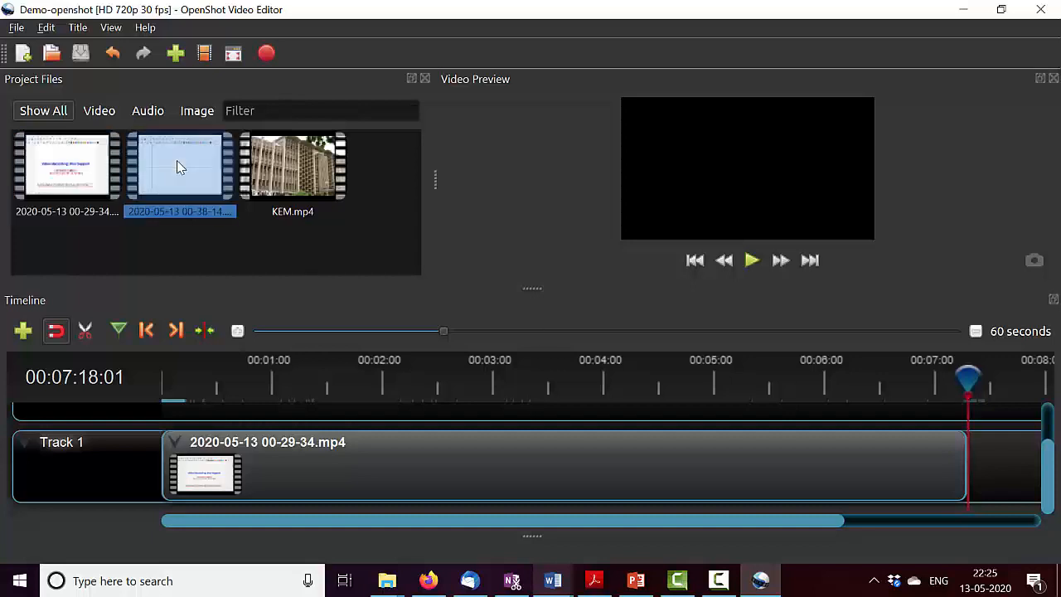
{"action": "right_click", "coordinate": [177, 161]}
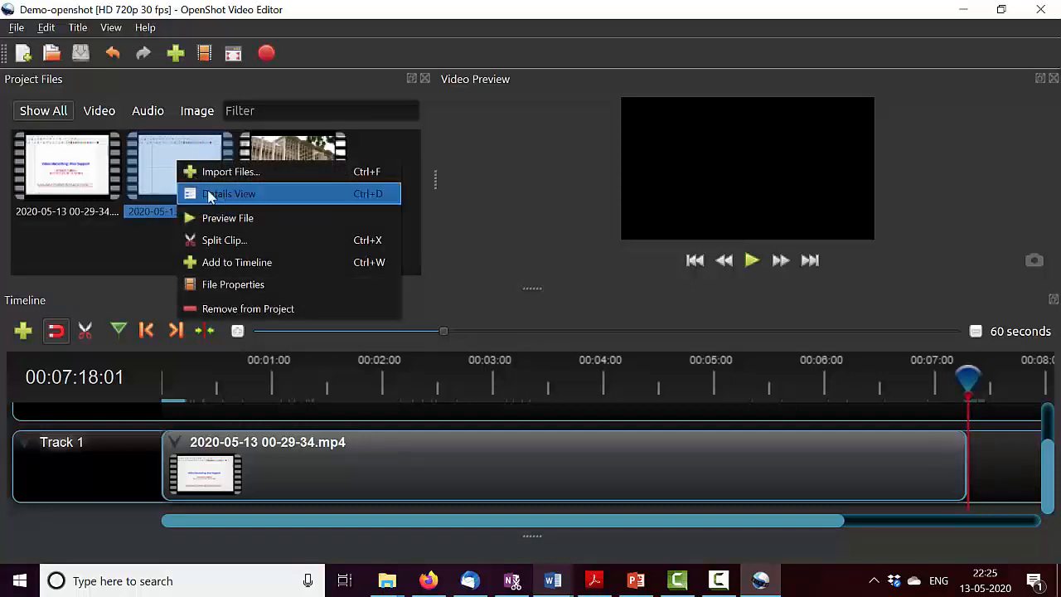
{"action": "left_click", "coordinate": [232, 264]}
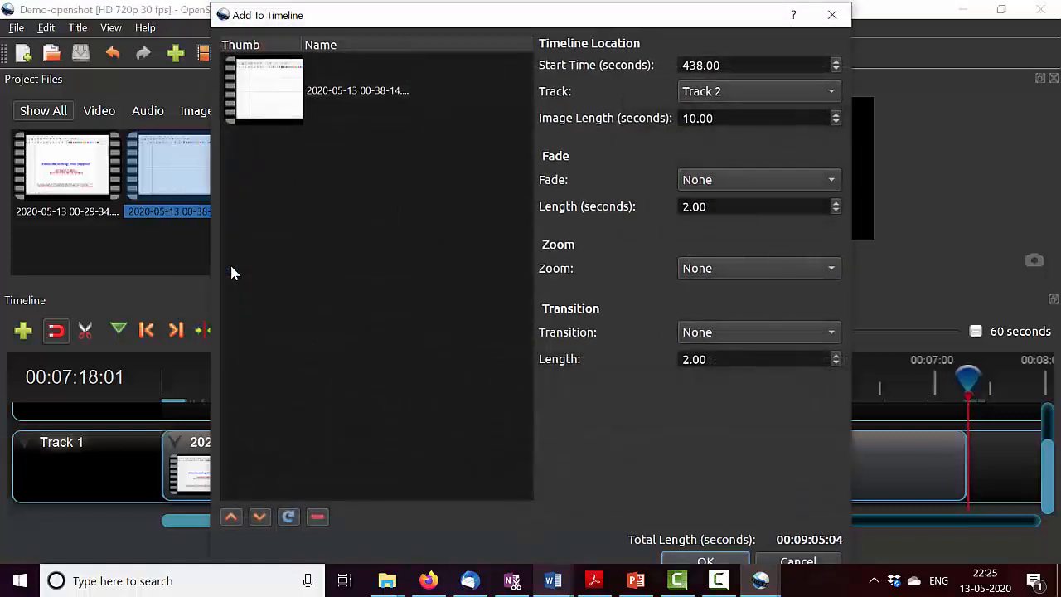
{"action": "left_click", "coordinate": [716, 94]}
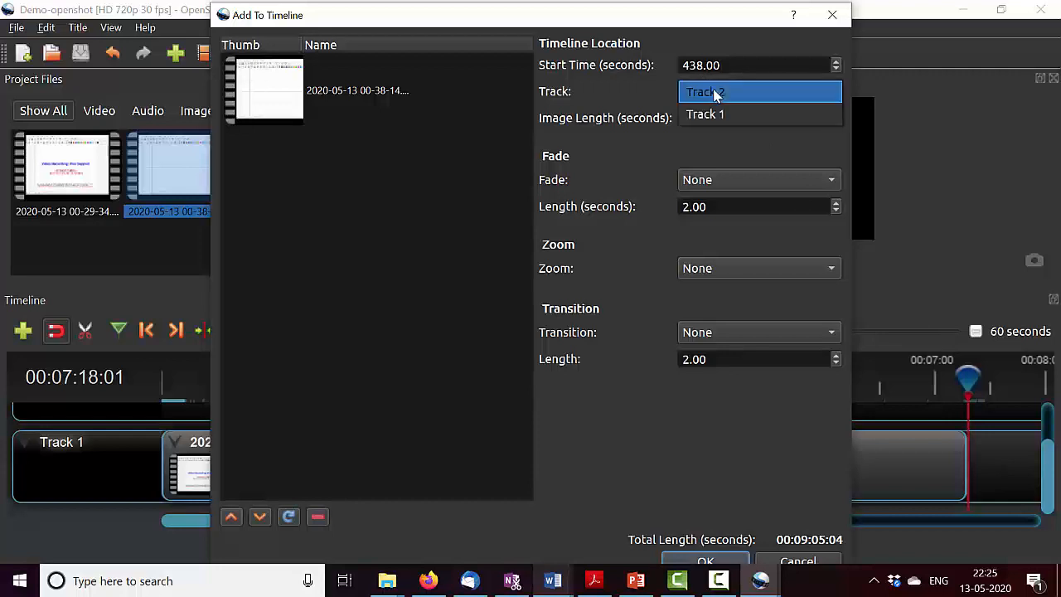
{"action": "left_click", "coordinate": [713, 116]}
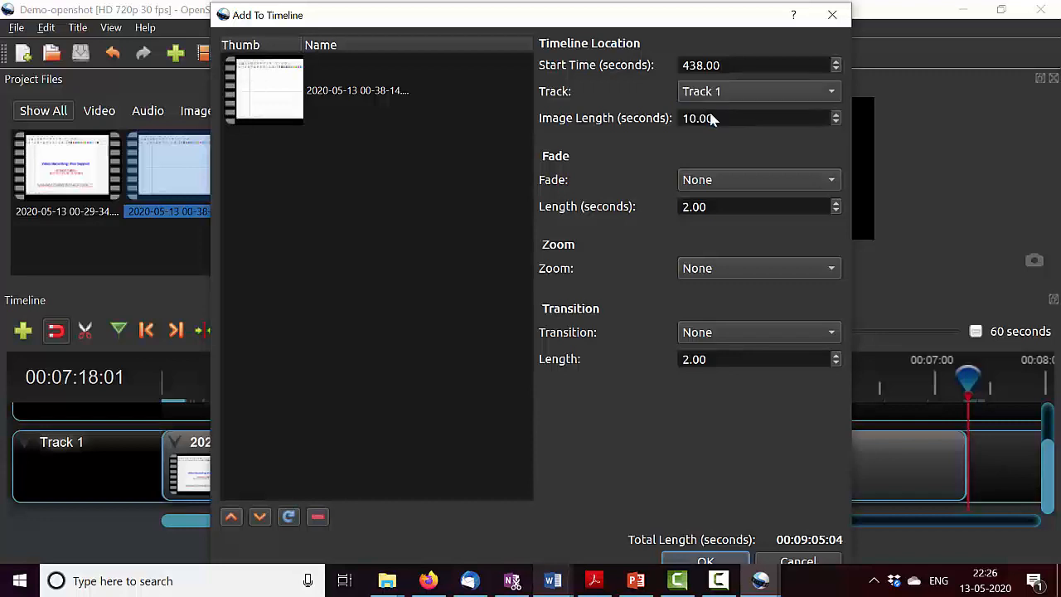
{"action": "left_click", "coordinate": [696, 559]}
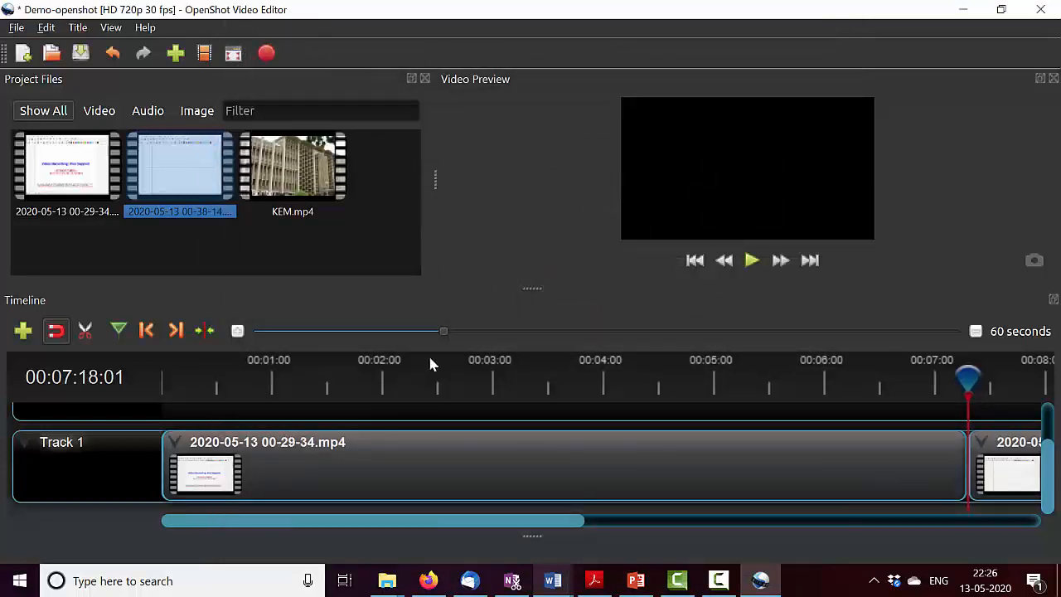
- Set the timeline scale to 150 seconds and move the playhead into the second clip to preview its frame at about 9:10
{"action": "left_click", "coordinate": [503, 330]}
{"action": "left_click", "coordinate": [525, 335]}
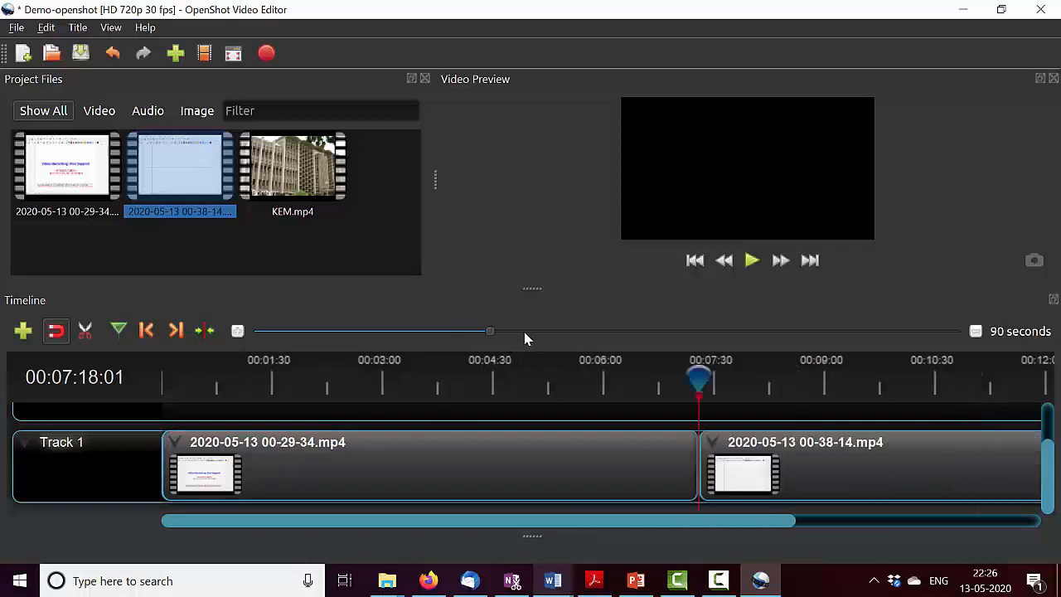
{"action": "left_click", "coordinate": [541, 336]}
{"action": "left_click", "coordinate": [564, 335]}
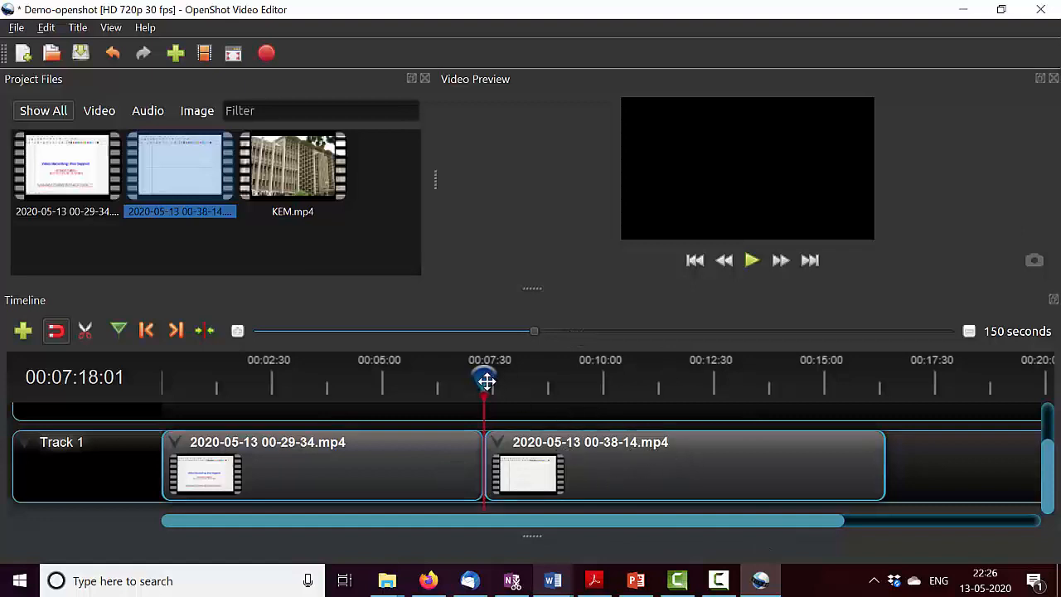
{"action": "left_click", "coordinate": [566, 386]}
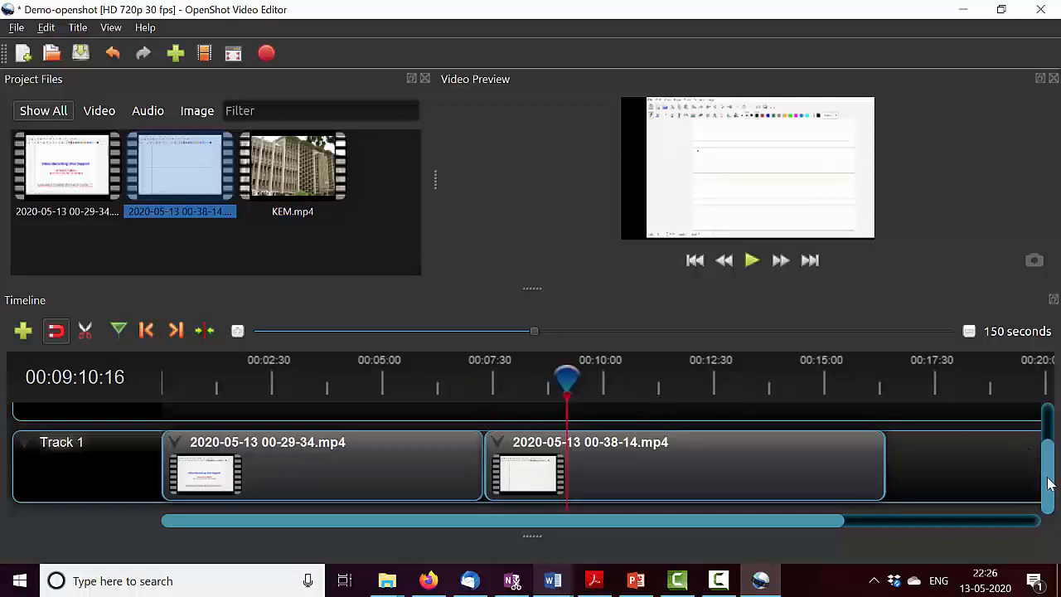
- Return the playhead to the start of the timeline and add KEM.mp4 to Track 2 with a start time of 0.00 seconds
{"action": "left_click_drag", "start_coordinate": [1049, 477], "coordinate": [1049, 444]}
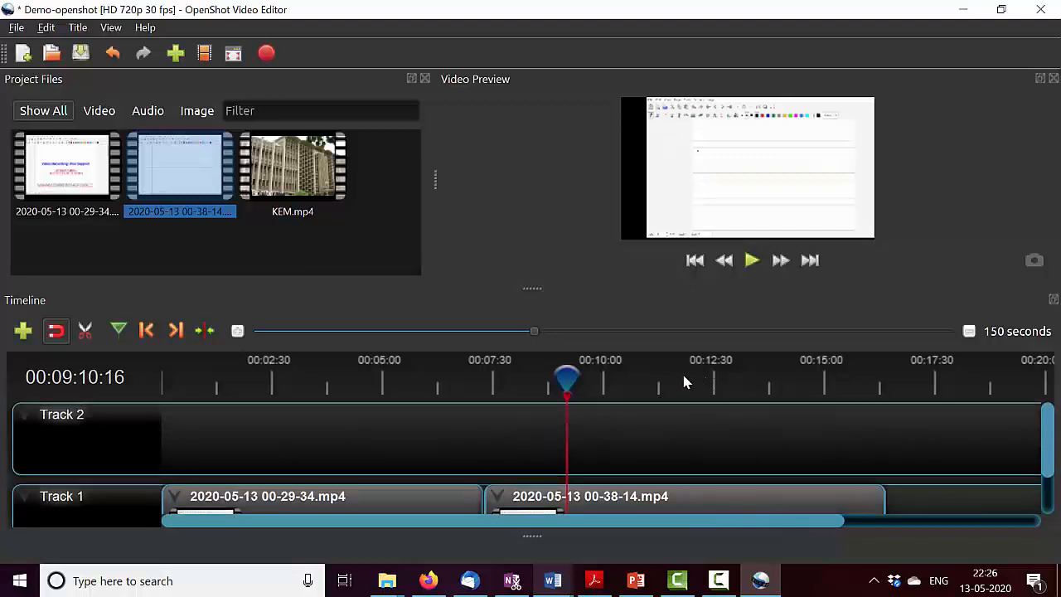
{"action": "left_click", "coordinate": [425, 379]}
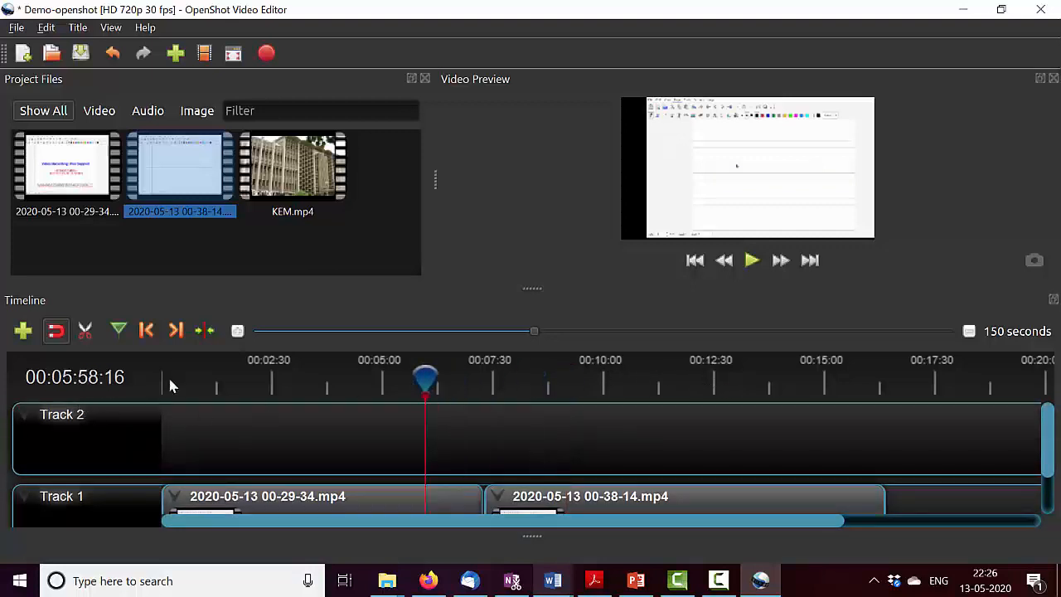
{"action": "left_click_drag", "start_coordinate": [426, 379], "coordinate": [140, 387]}
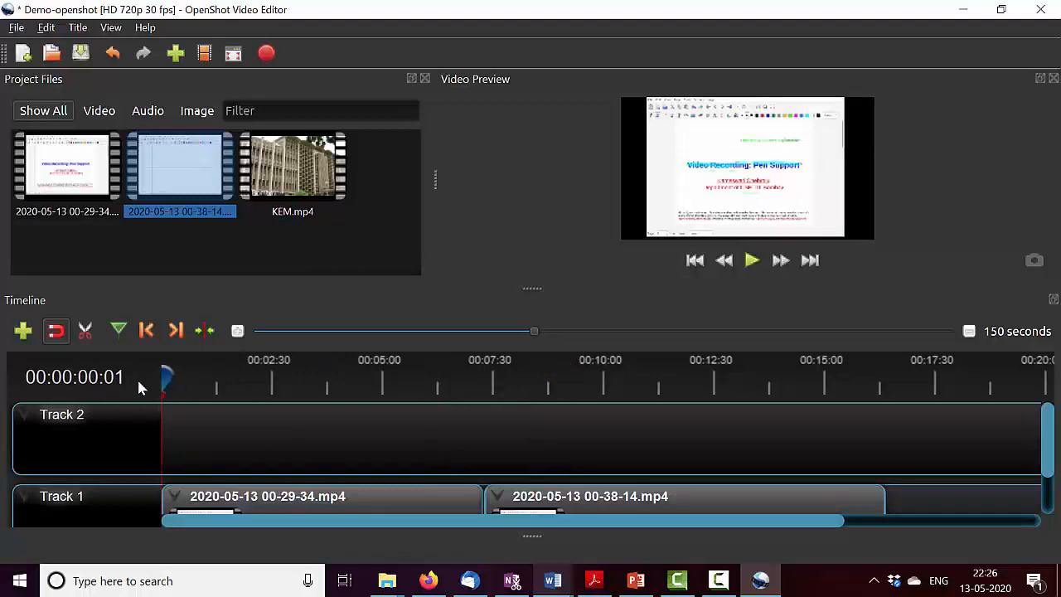
{"action": "scroll", "coordinate": [143, 380], "scroll_direction": "up", "scroll_amount": 1}
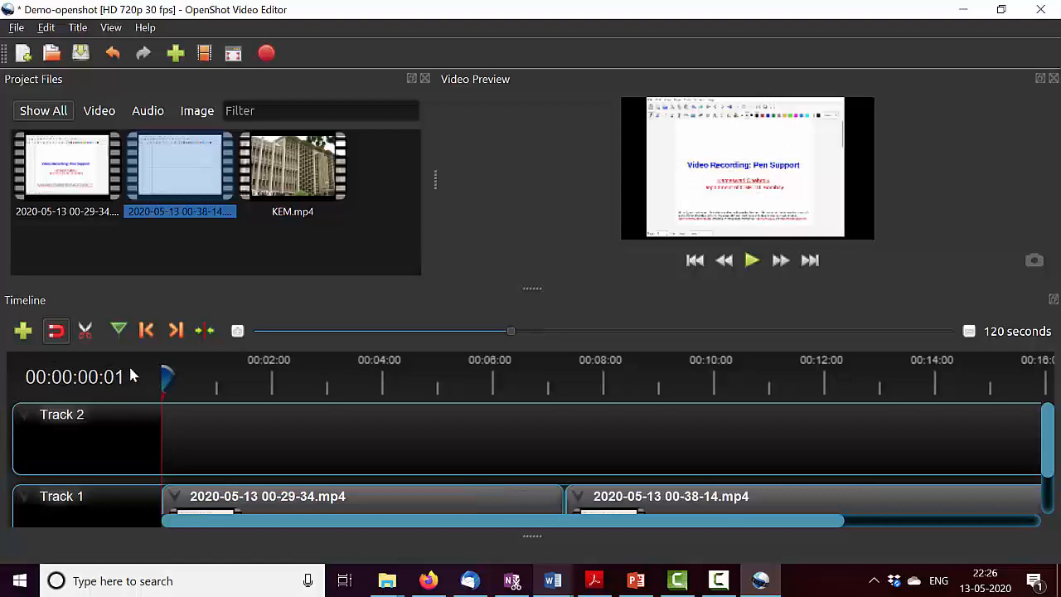
{"action": "left_click", "coordinate": [306, 187]}
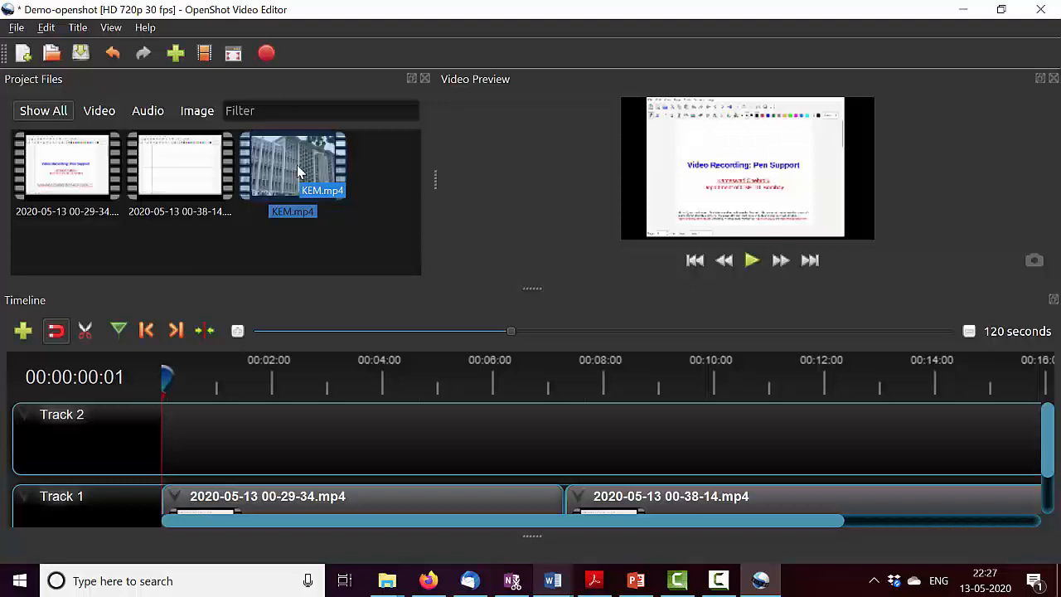
{"action": "right_click", "coordinate": [299, 171]}
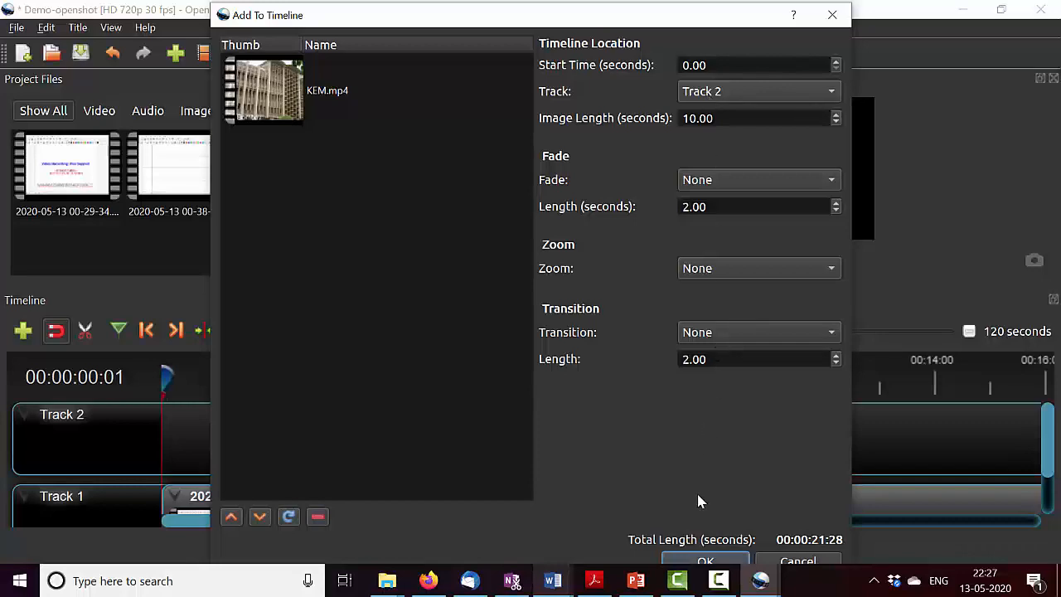
{"action": "left_click", "coordinate": [703, 560]}
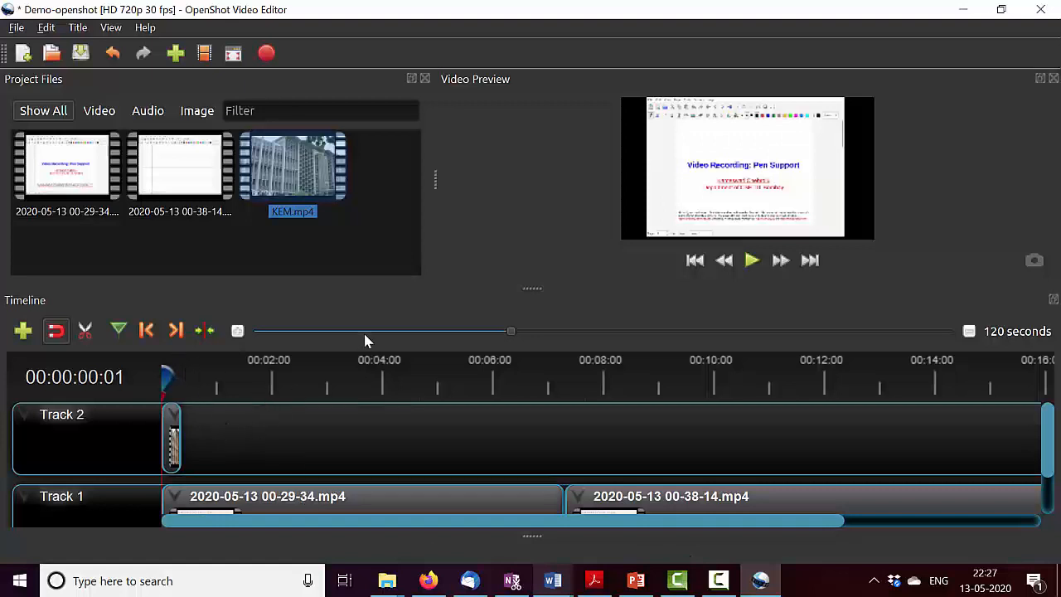
- Play the opening second of the KEM.mp4 clip with the timeline scale set to 5 seconds, and save the project
{"action": "left_click", "coordinate": [323, 333]}
{"action": "left_click_drag", "start_coordinate": [364, 334], "coordinate": [300, 337]}
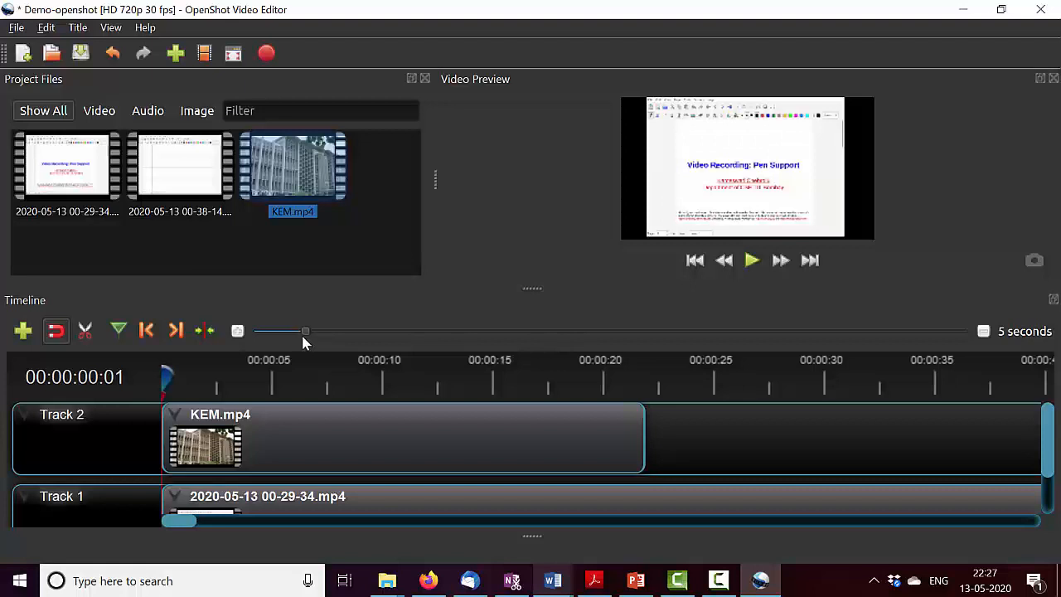
{"action": "left_click", "coordinate": [270, 426]}
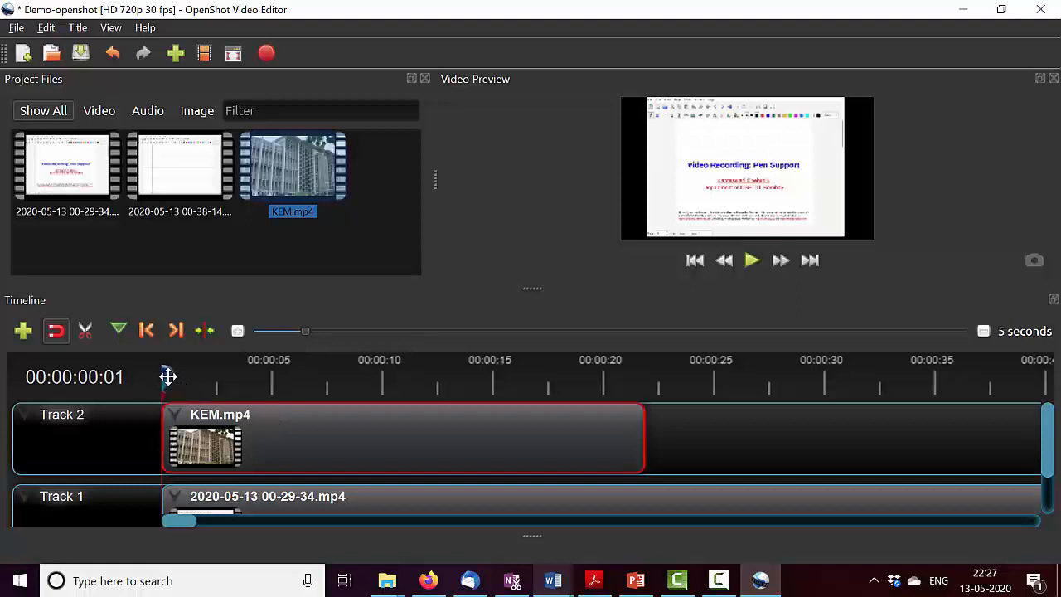
{"action": "key", "text": "space"}
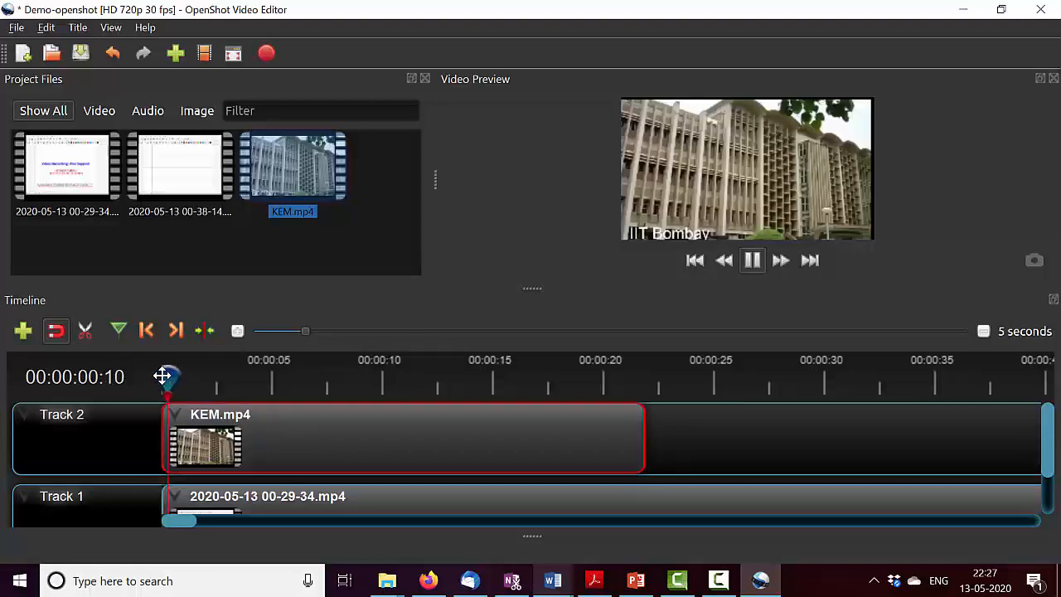
{"action": "key", "text": "space"}
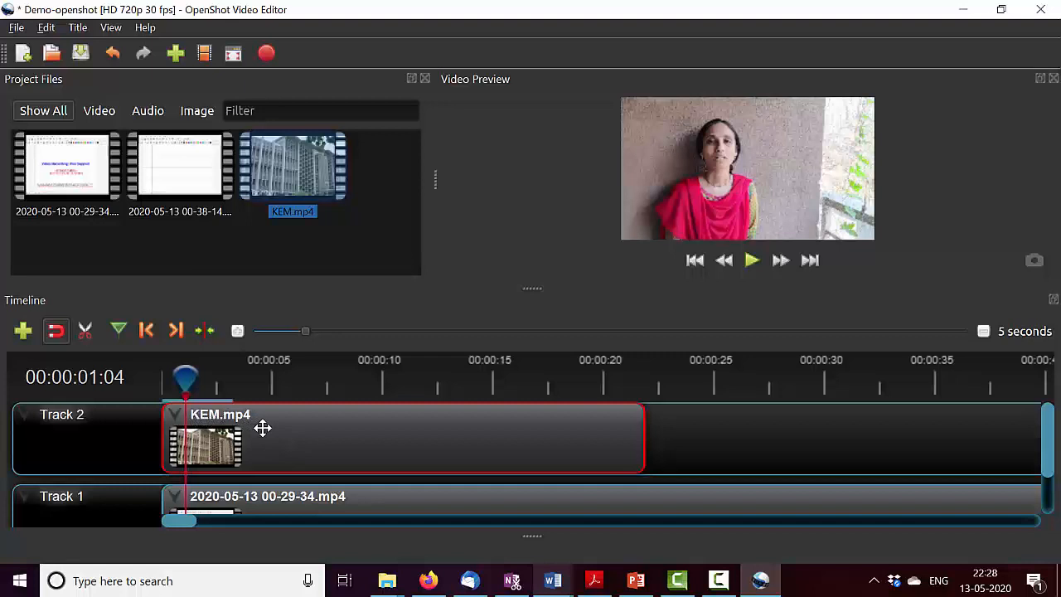
{"action": "key", "text": "ctrl+s"}
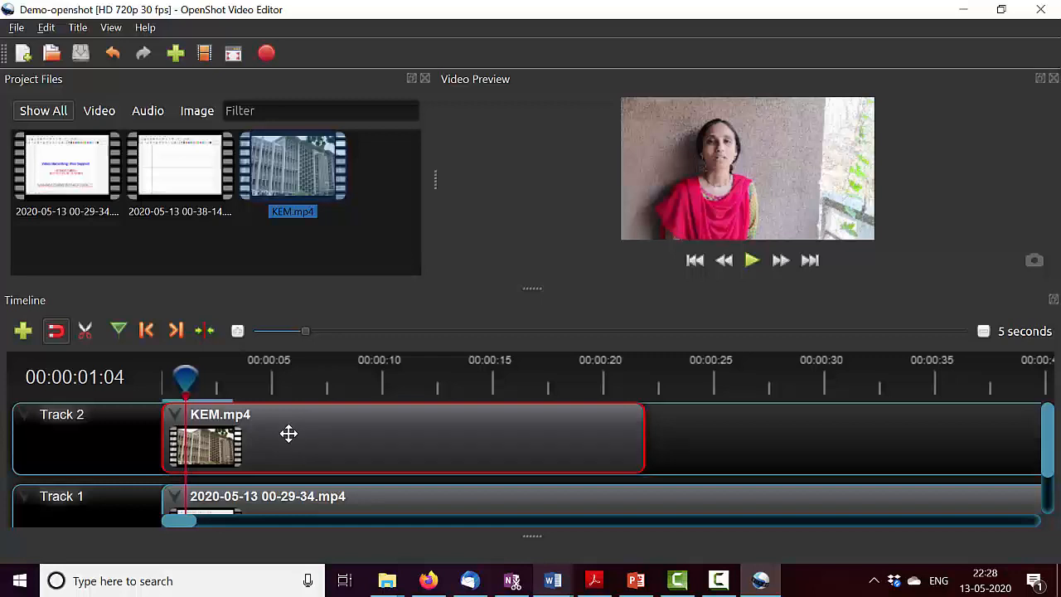
- Shrink the KEM.mp4 clip with Transform to a small inset in the slide's upper-right corner and play it to about 5 seconds
{"action": "right_click", "coordinate": [288, 433]}
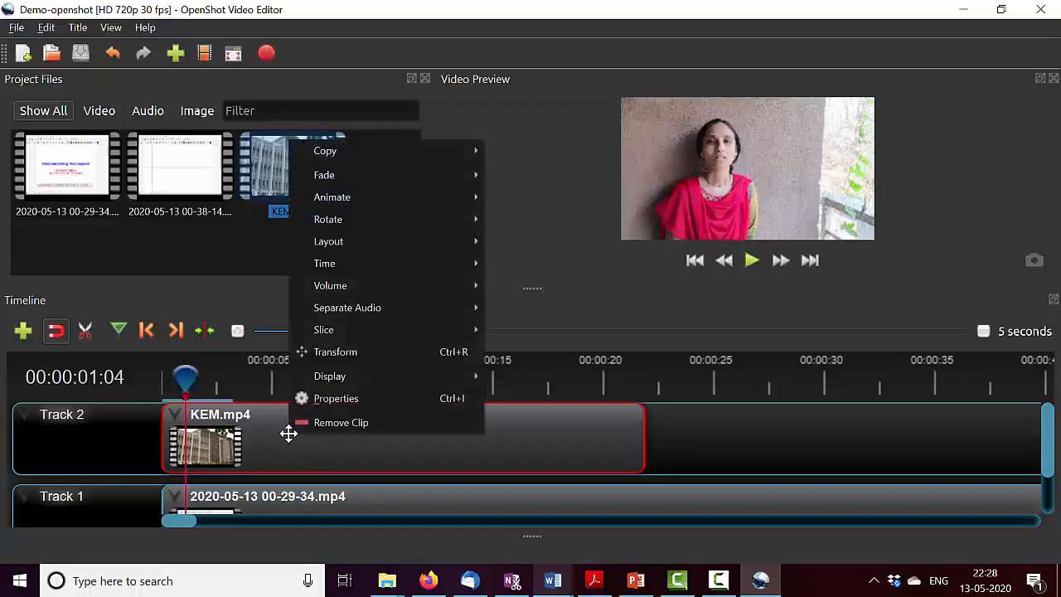
{"action": "left_click", "coordinate": [350, 355]}
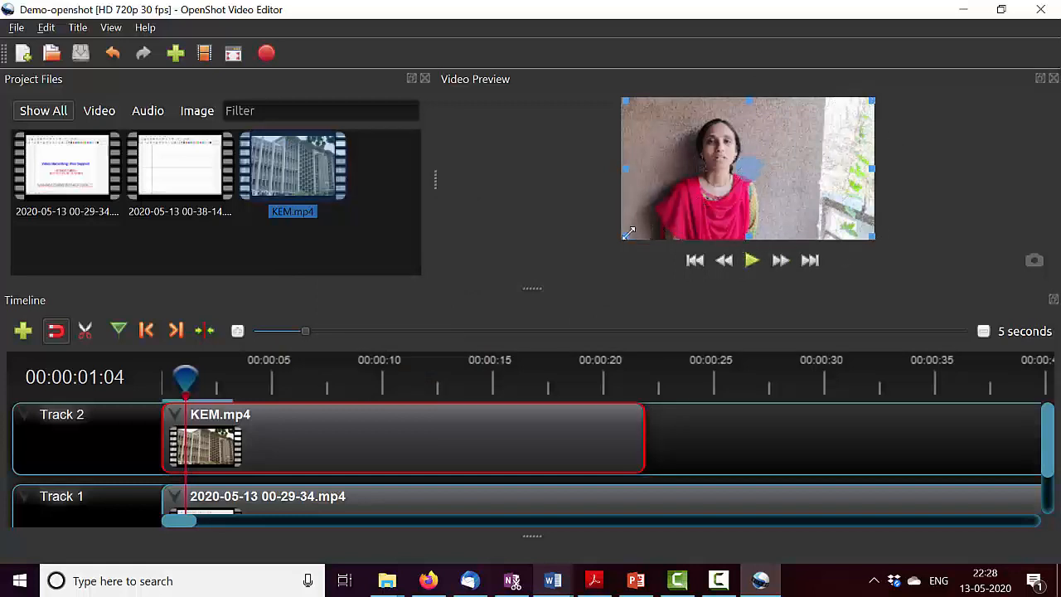
{"action": "left_click_drag", "start_coordinate": [628, 232], "coordinate": [809, 115]}
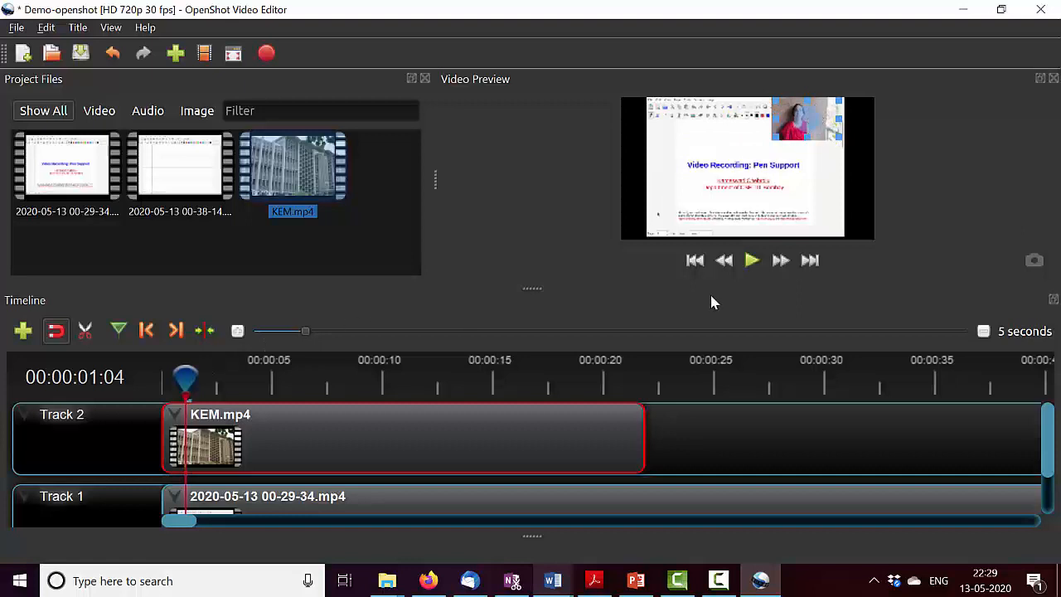
{"action": "left_click", "coordinate": [751, 261]}
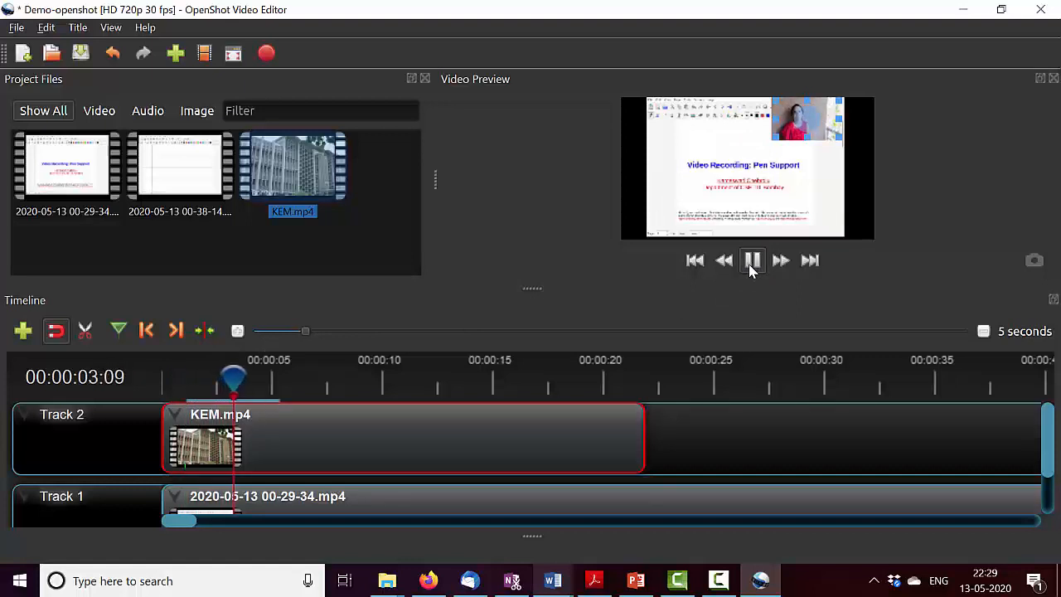
{"action": "left_click", "coordinate": [751, 261]}
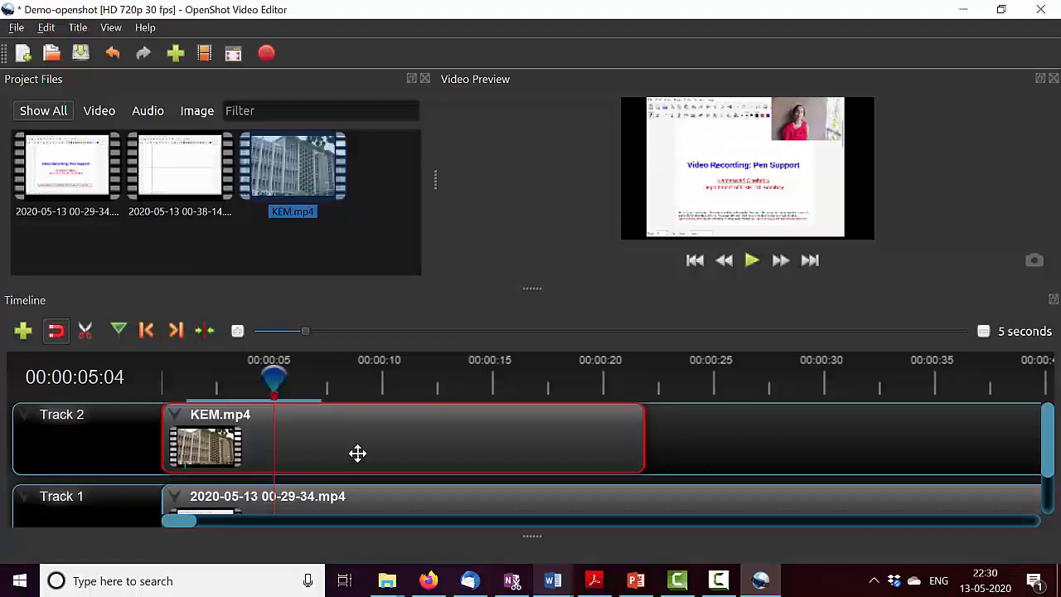
- Remove the KEM.mp4 clip from Track 2 and save the project with the playhead back at the start of the timeline
{"action": "key", "text": "Delete"}
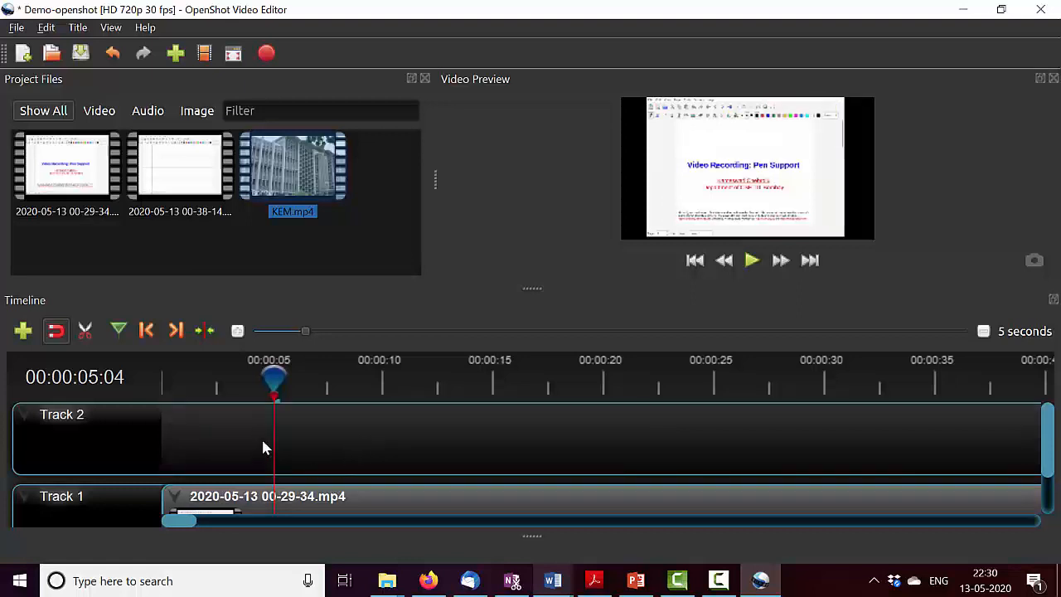
{"action": "left_click_drag", "start_coordinate": [274, 377], "coordinate": [143, 386]}
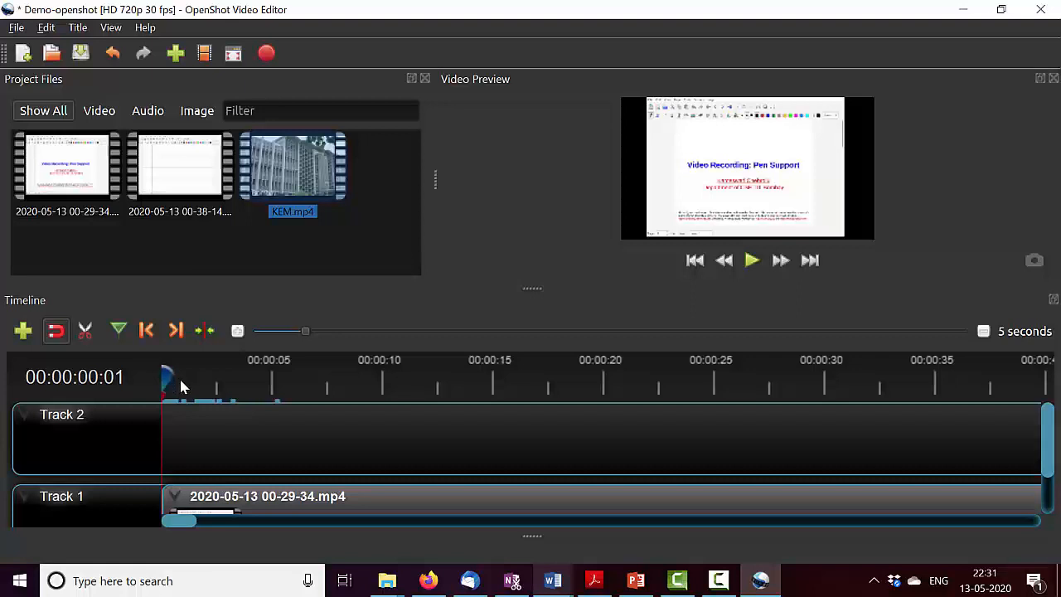
{"action": "key", "text": "ctrl+s"}
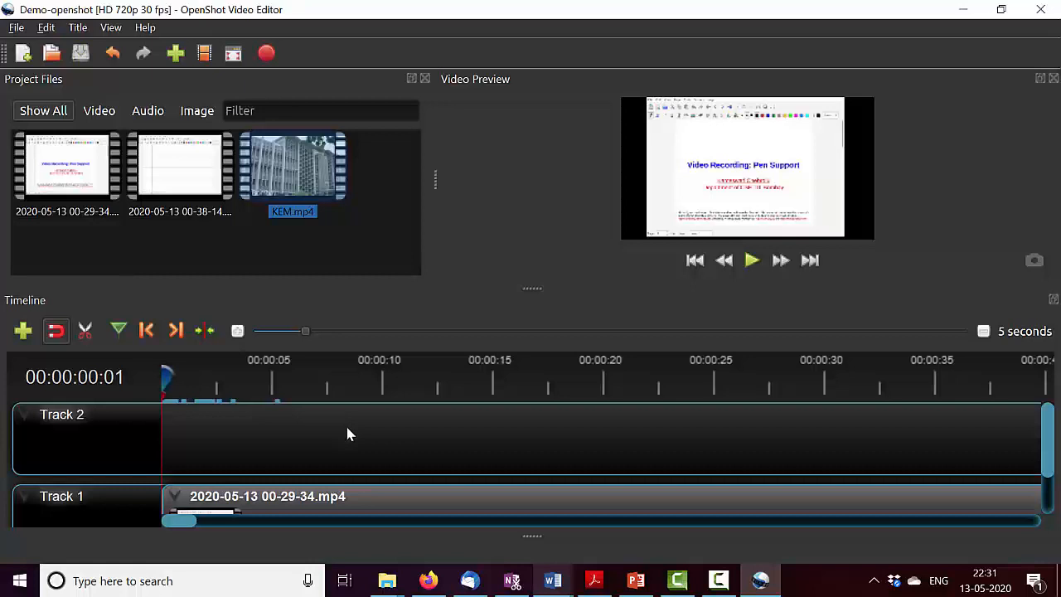